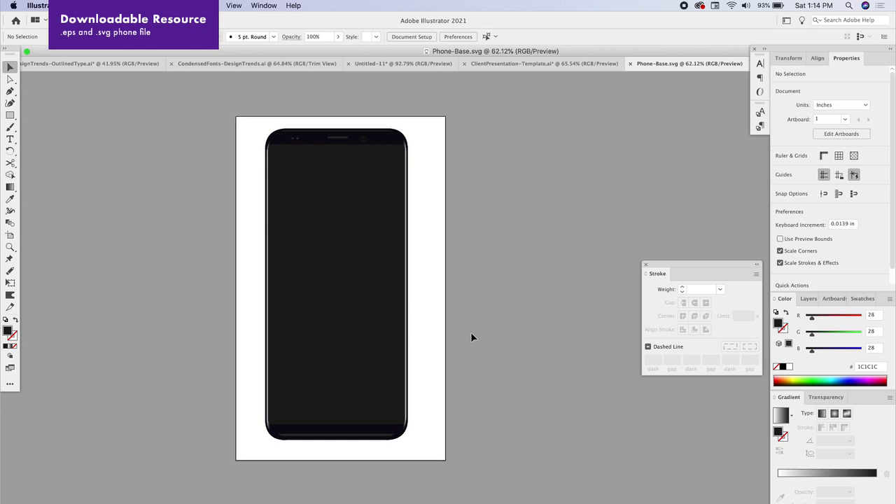
Select the dark inner screen rectangle of the Phone-Base.svg phone in Illustrator
click(375, 299)
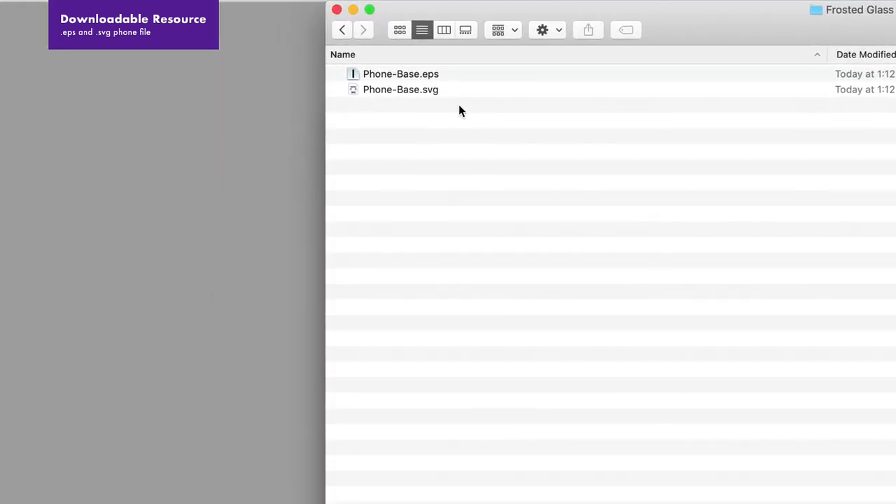
Compare Phone-Base.svg and Phone-Base.eps in the Frosted Glass Project folder
click(306, 121)
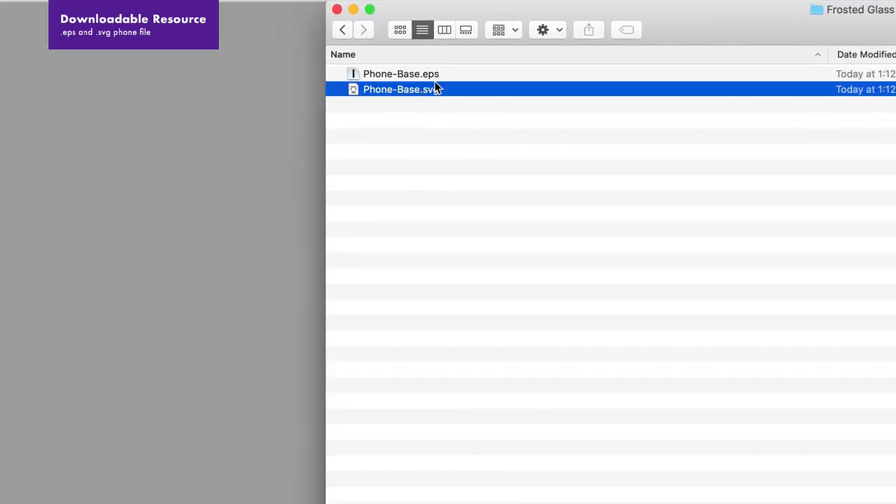
click(440, 77)
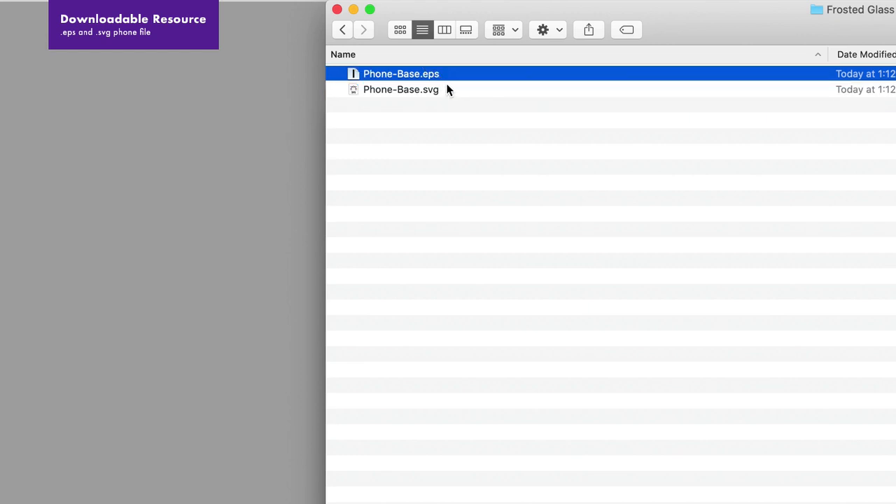
click(452, 91)
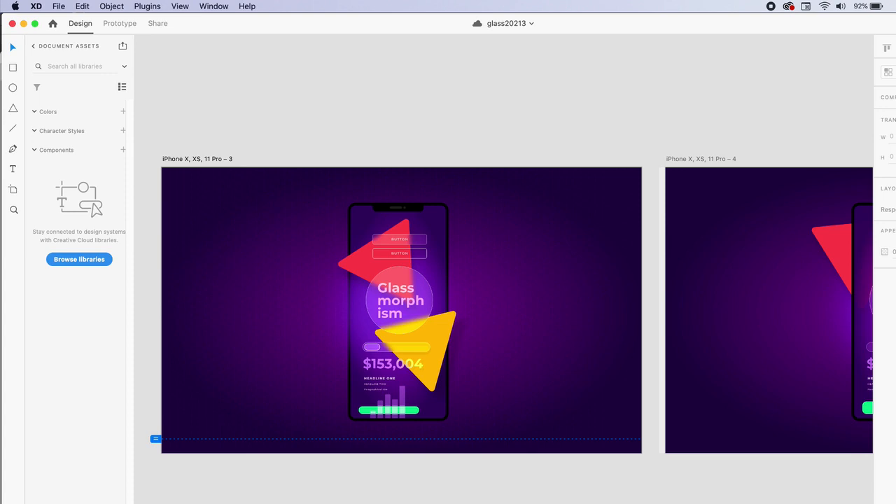
Drag Phone-Base.svg from the Frosted Glass Project folder onto the iPhone artboard
key(super+Tab)
drag(311, 85, 467, 101)
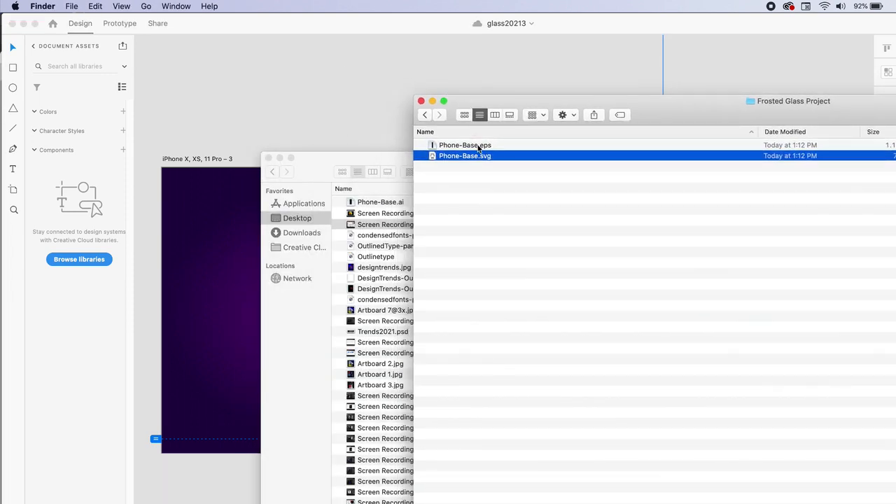
drag(462, 144, 334, 116)
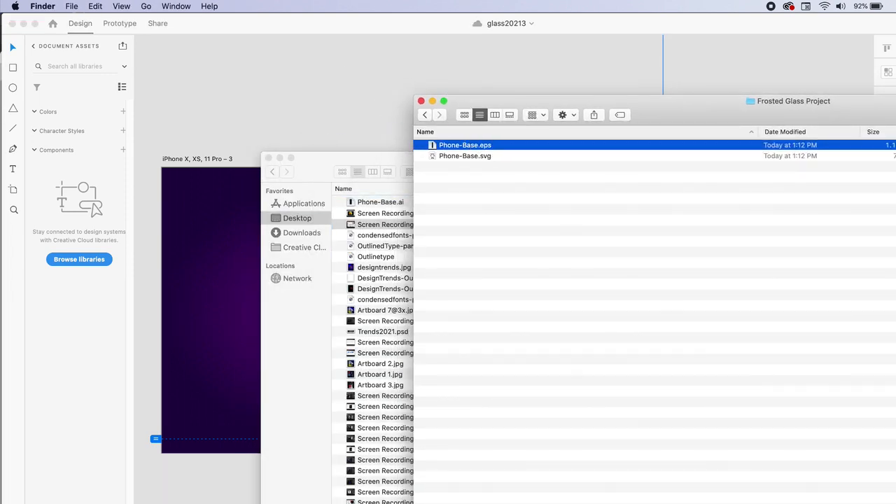
drag(491, 157, 250, 112)
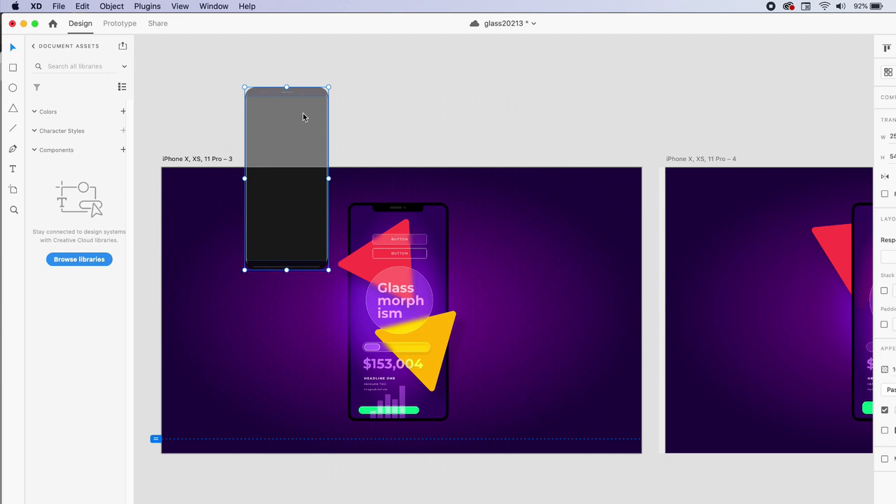
drag(302, 128, 283, 254)
Move the imported phone graphic to the left of the finished mockup
click(278, 69)
click(259, 316)
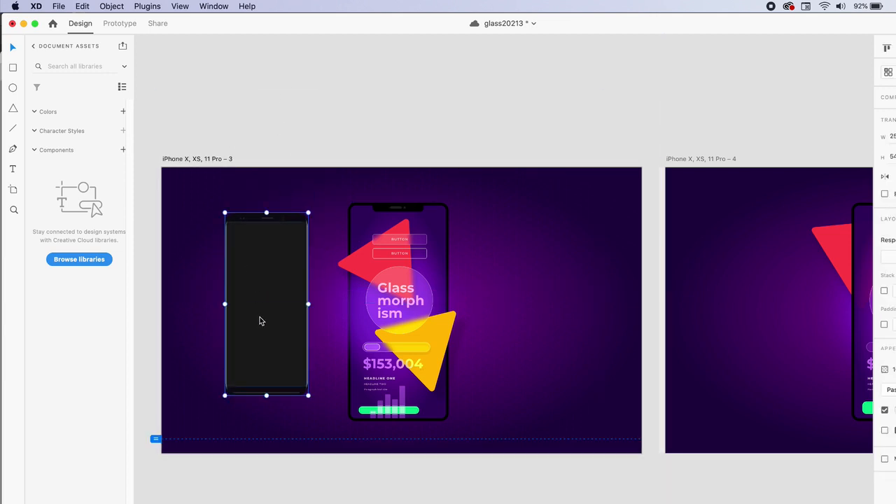
scroll(261, 315, up, 3)
drag(279, 292, 177, 306)
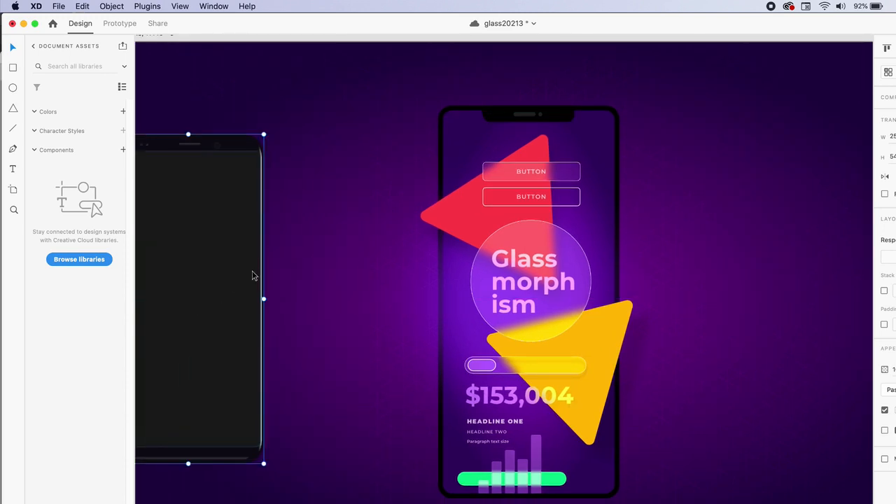
drag(256, 275, 168, 256)
scroll(430, 319, up, 3)
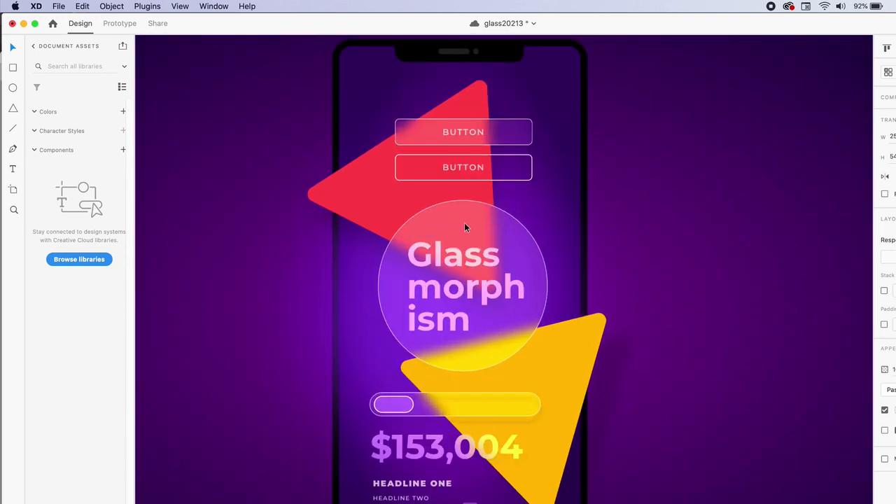
Inspect the frosted Glassmorphism circle and red triangle, then choose File > New
click(465, 224)
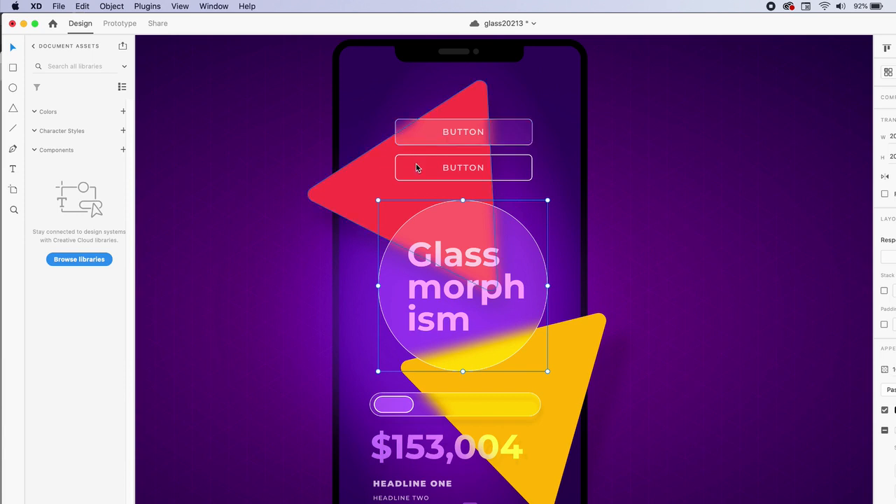
click(344, 184)
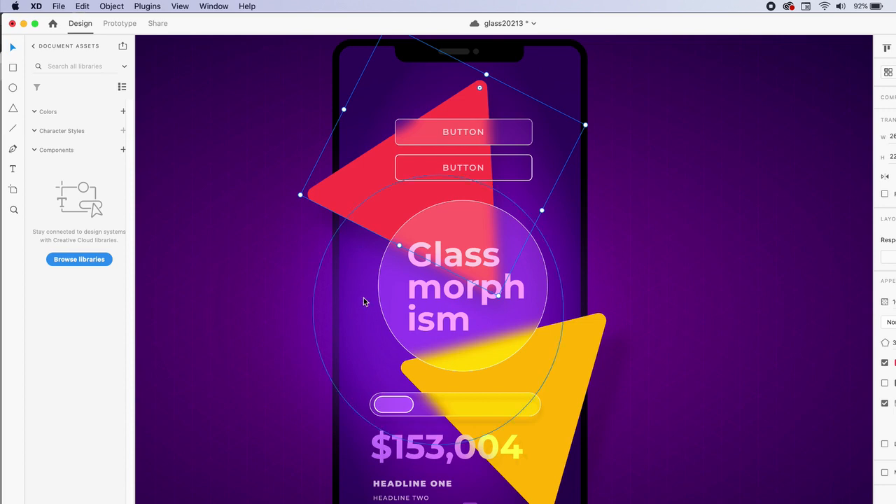
scroll(263, 233, left, 10)
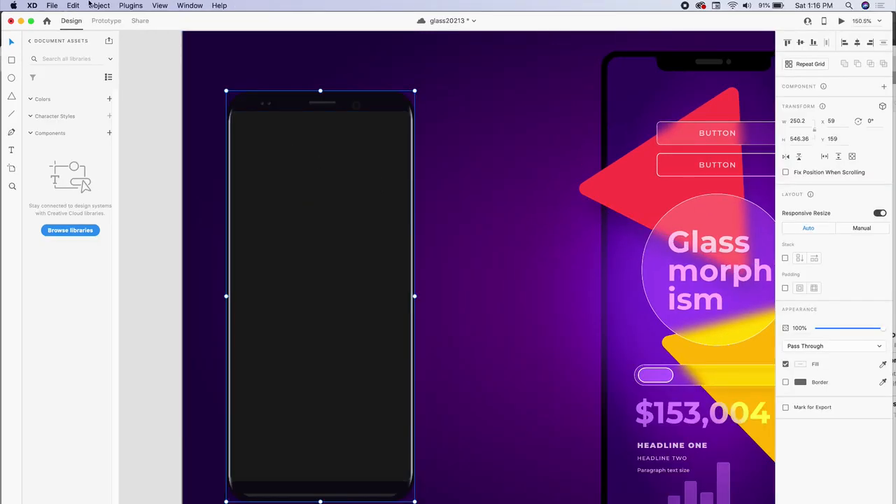
click(52, 6)
click(60, 18)
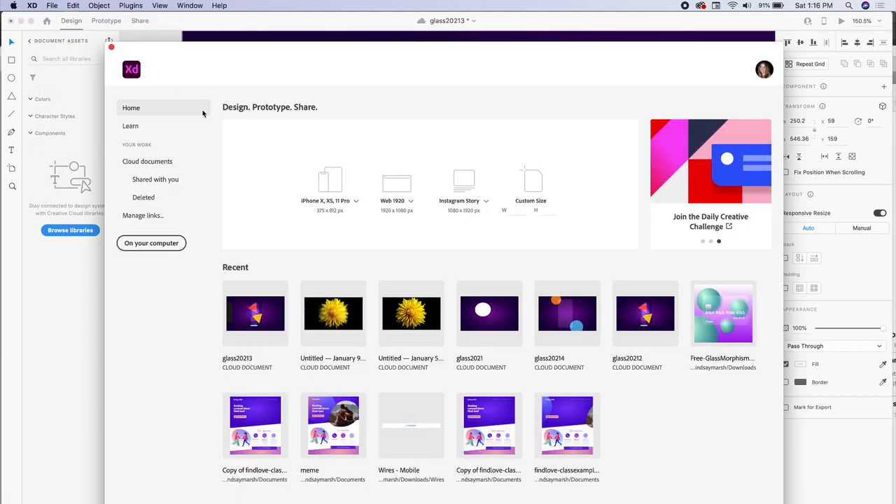
Pick the Web 1920 (1920 × 1080) preset on the Home screen
click(402, 188)
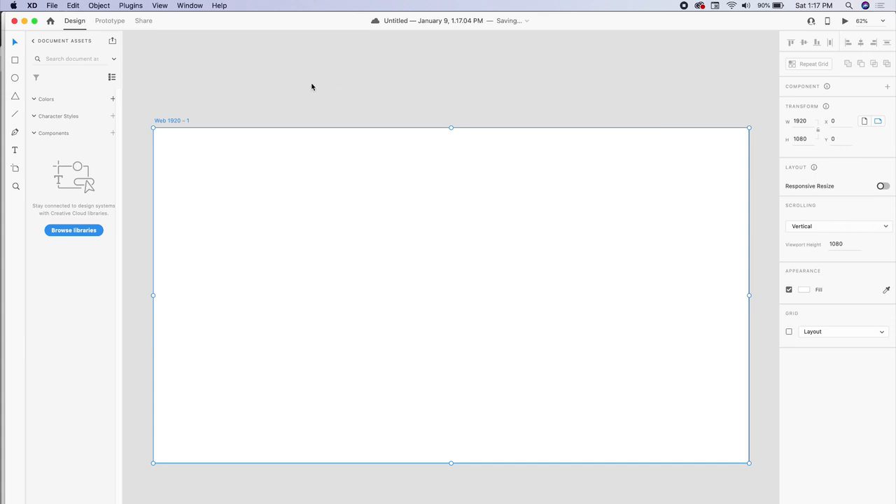
Close the Desktop Finder window and drag Phone-Base.svg onto the Web 1920 – 1 artboard
key(super+Tab)
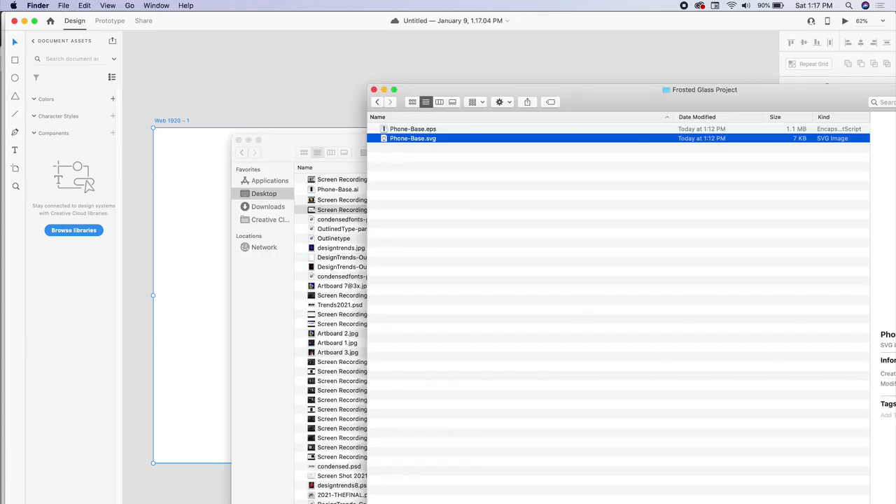
click(239, 140)
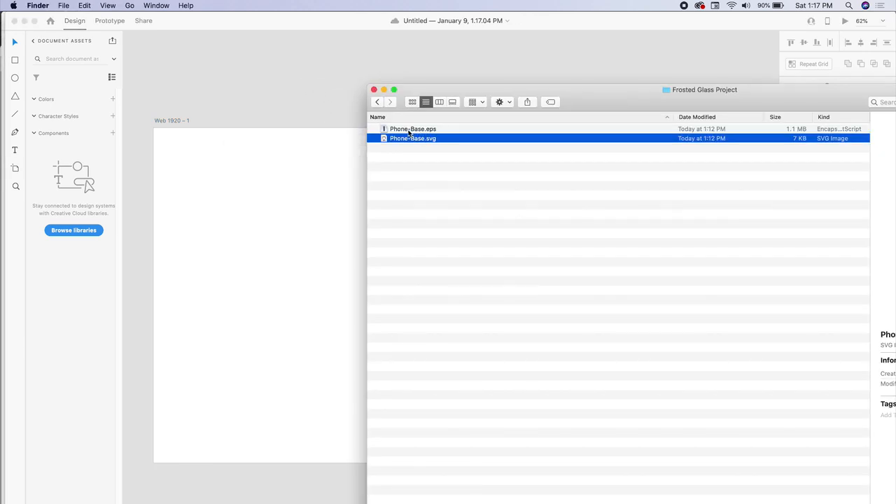
drag(418, 143, 266, 245)
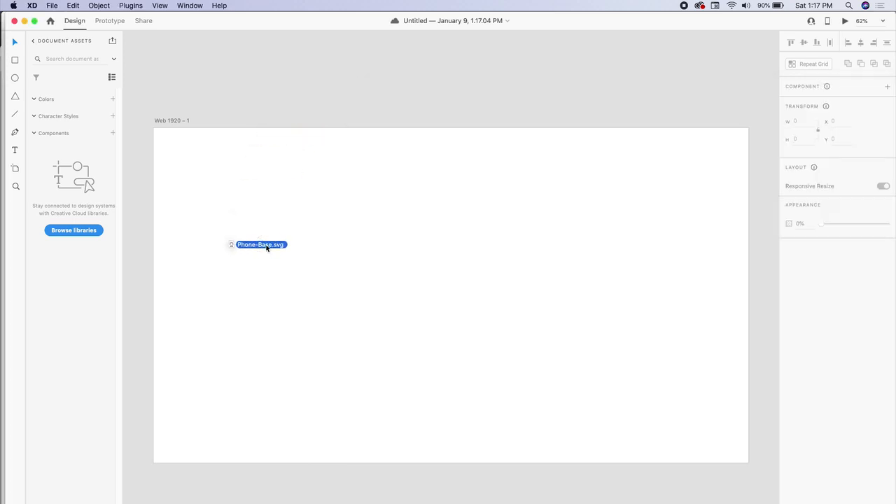
Centre the phone graphic on the artboard and ungroup it
drag(312, 286, 438, 256)
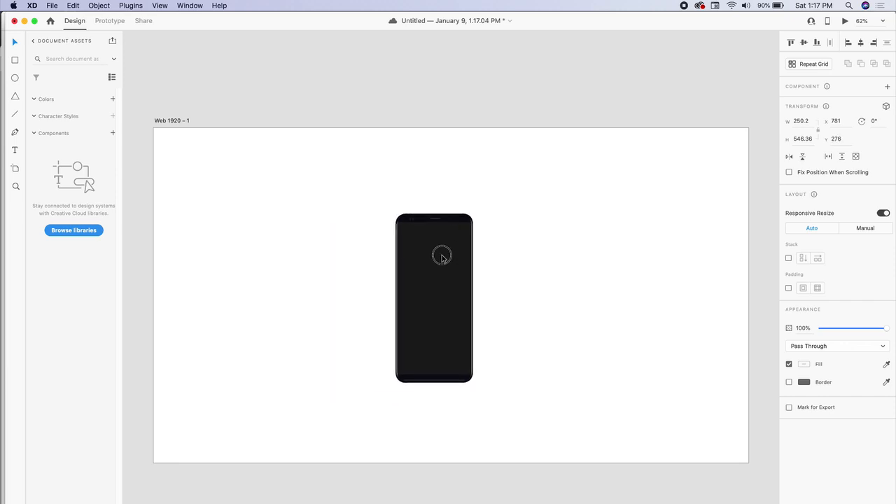
click(520, 270)
scroll(458, 299, up, 5)
click(432, 224)
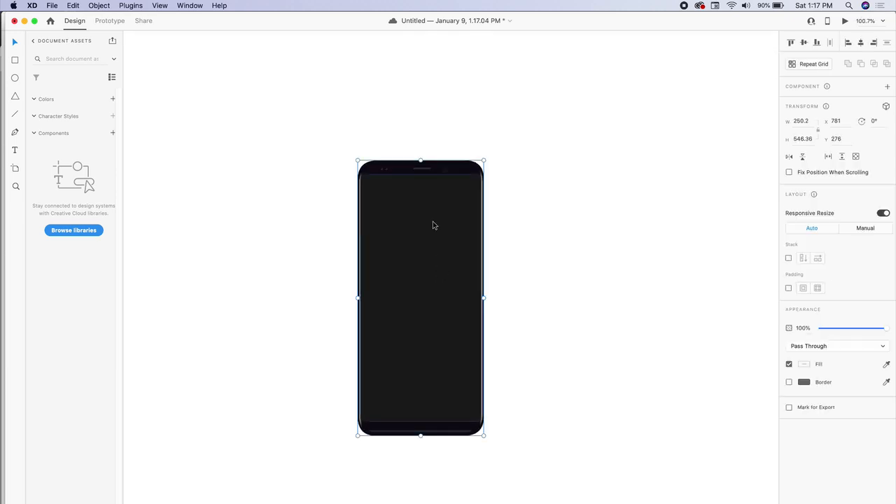
right_click(435, 217)
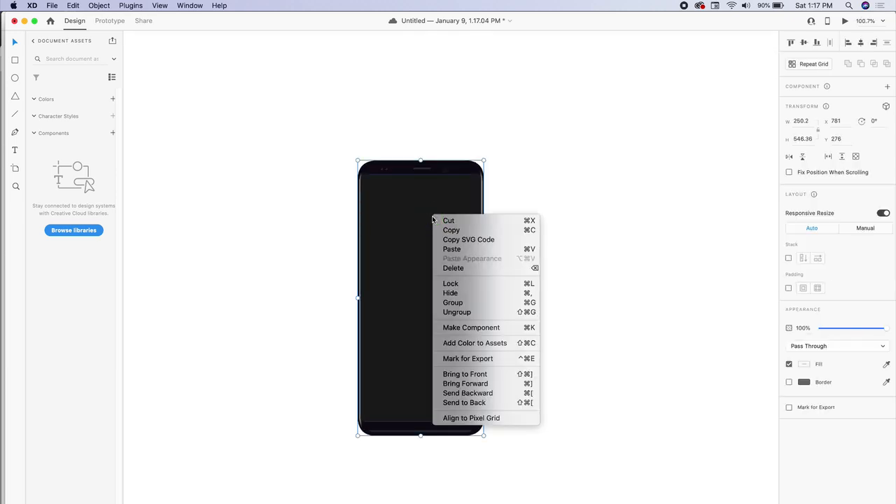
click(458, 312)
Select the 239.7 × 491.3 screen rectangle, test moving it, and undo back into place
click(535, 223)
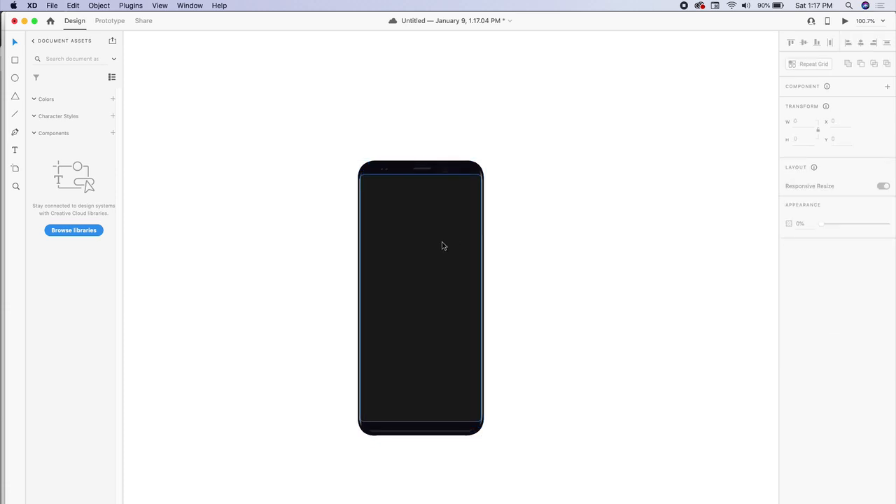
click(442, 245)
drag(462, 226, 274, 208)
key(super+z)
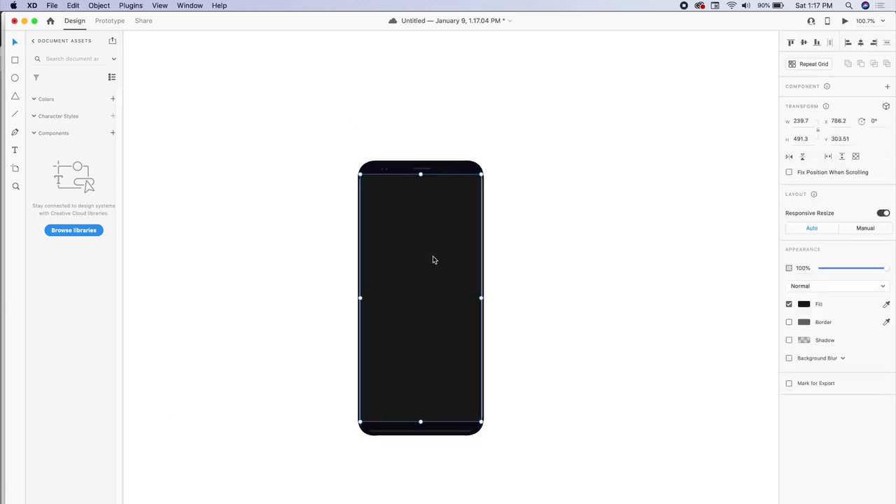
drag(433, 256, 311, 245)
key(super+z)
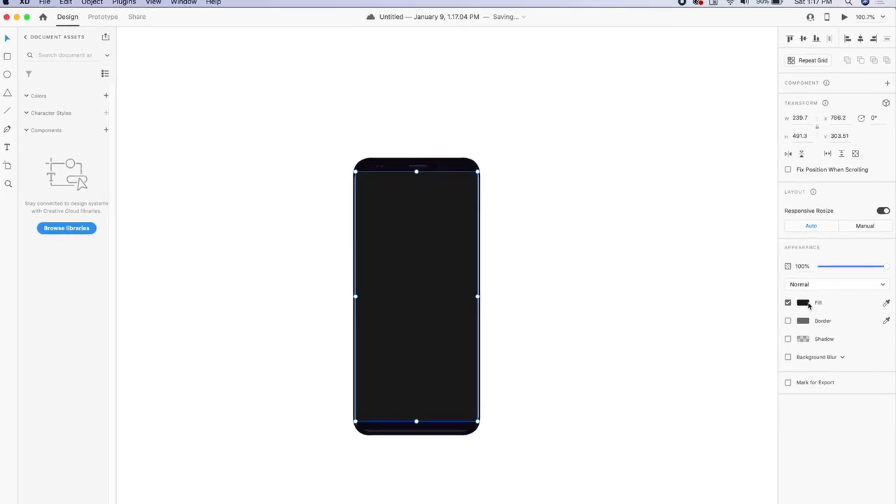
Switch the screen fill to a radial gradient with purple stops
click(774, 255)
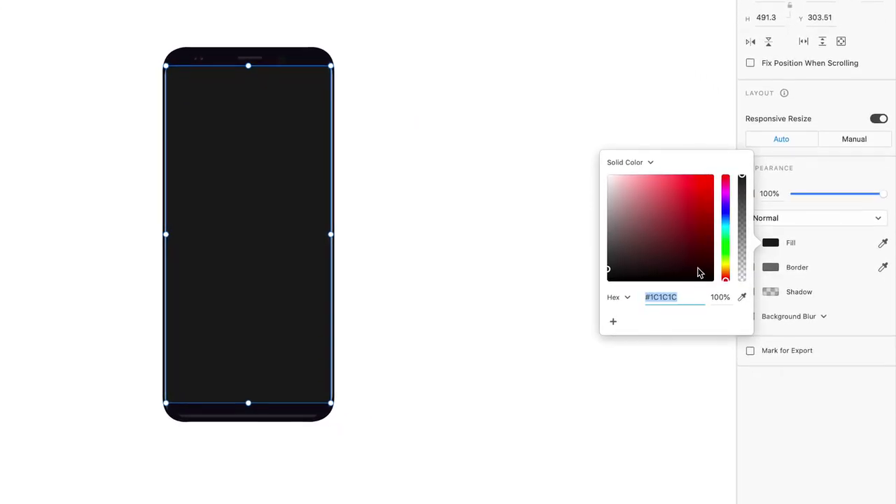
click(640, 162)
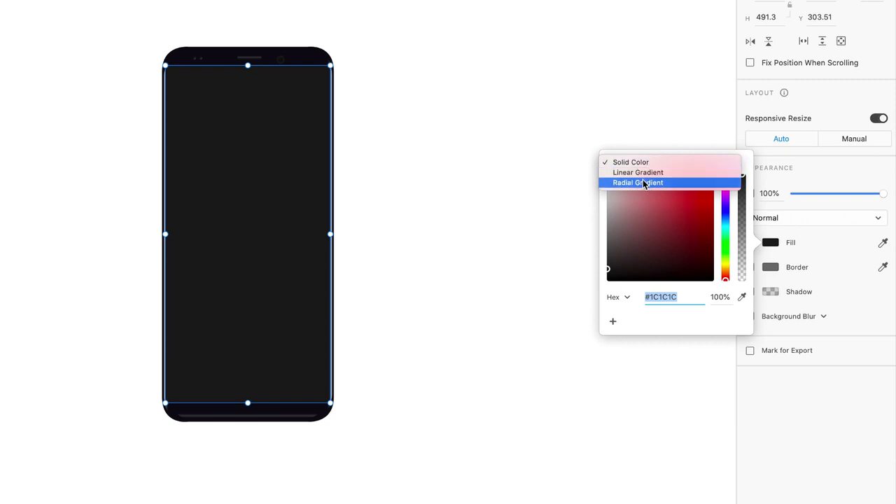
click(644, 183)
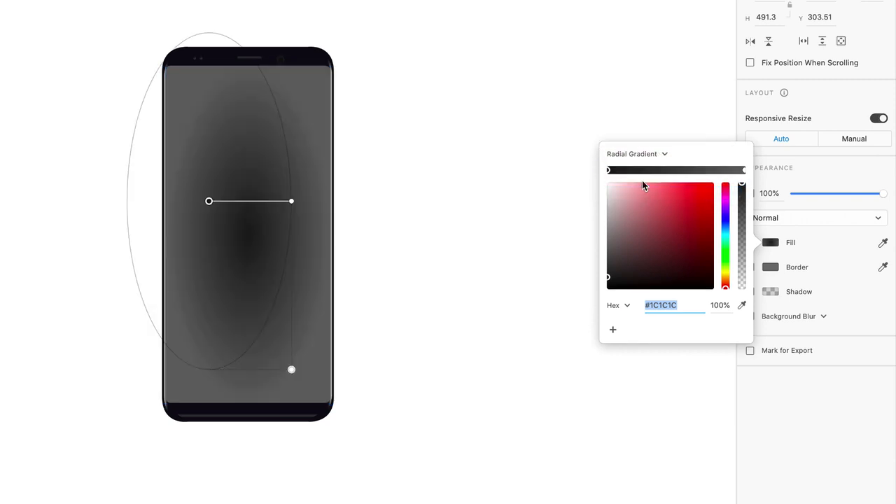
click(725, 210)
drag(688, 217, 713, 252)
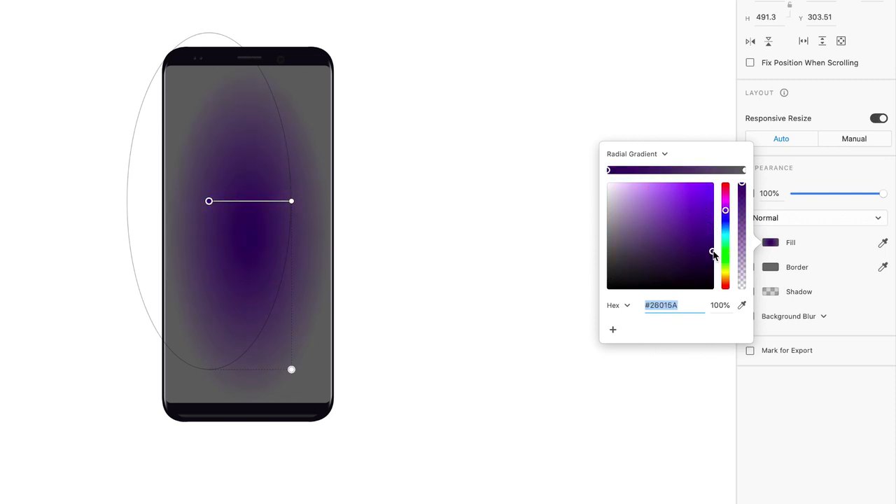
click(744, 170)
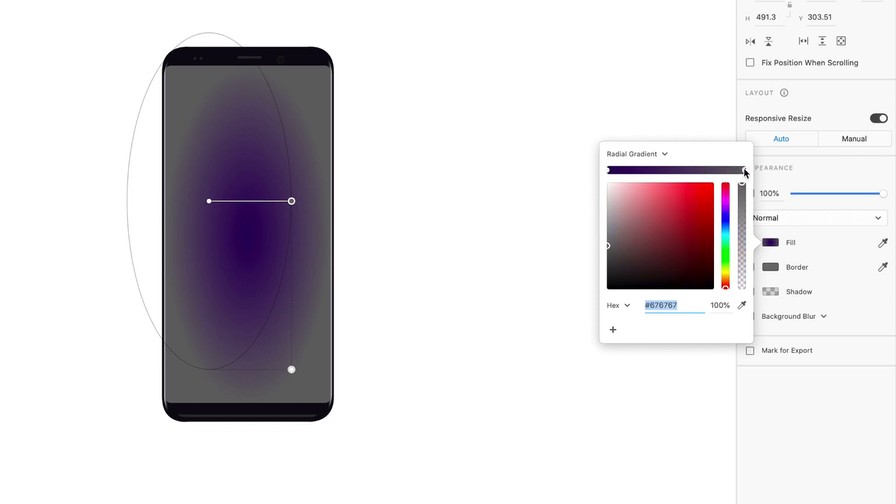
click(726, 210)
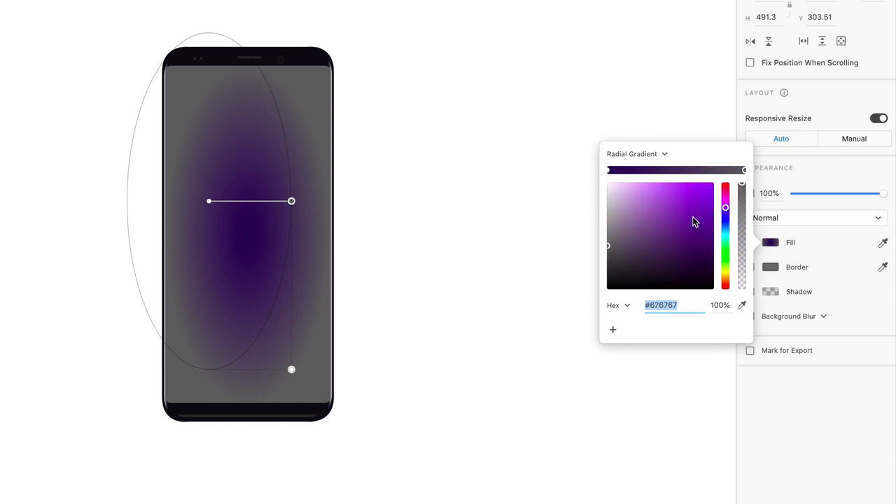
drag(694, 220, 664, 201)
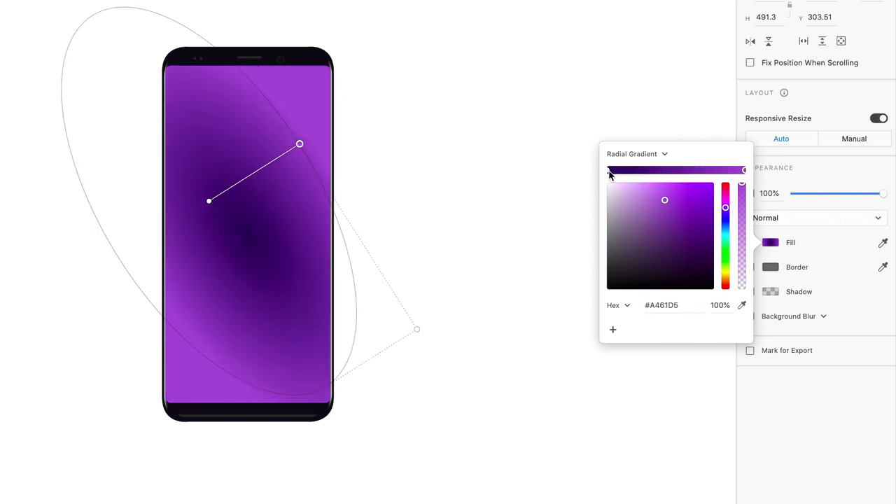
Set the gradient's centre stop to #7C30E8 and outer stop to #450077
click(608, 170)
click(692, 192)
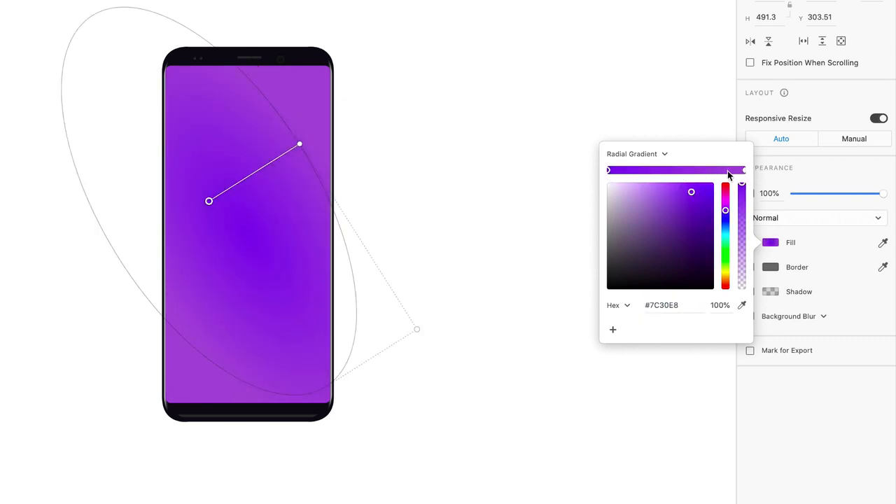
click(743, 170)
click(711, 230)
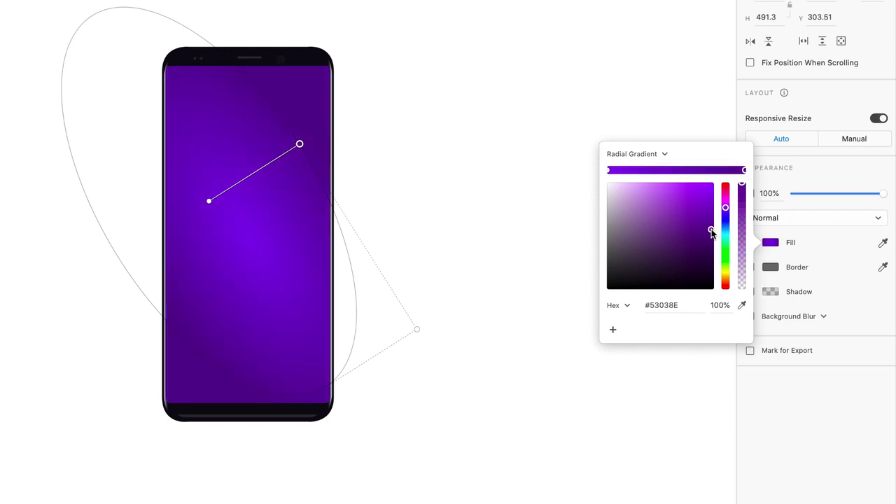
drag(711, 233, 713, 239)
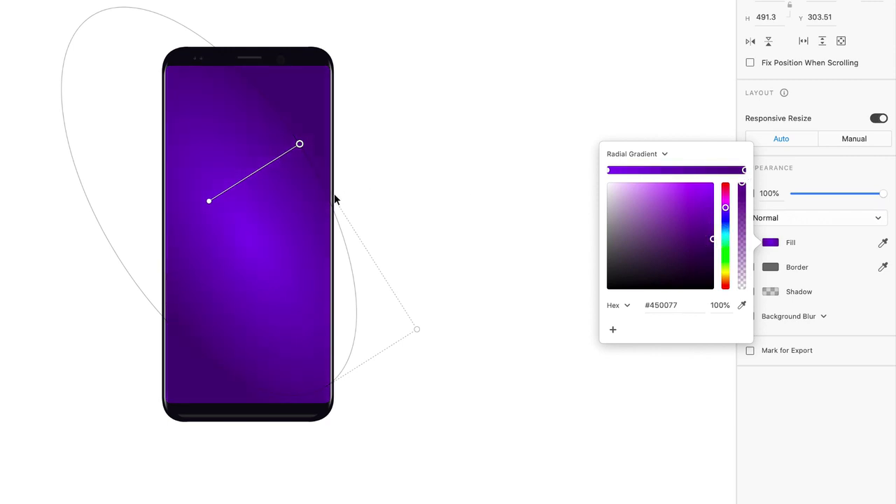
Reshape the radial gradient so its glow sits at the screen's centre
drag(299, 144, 229, 101)
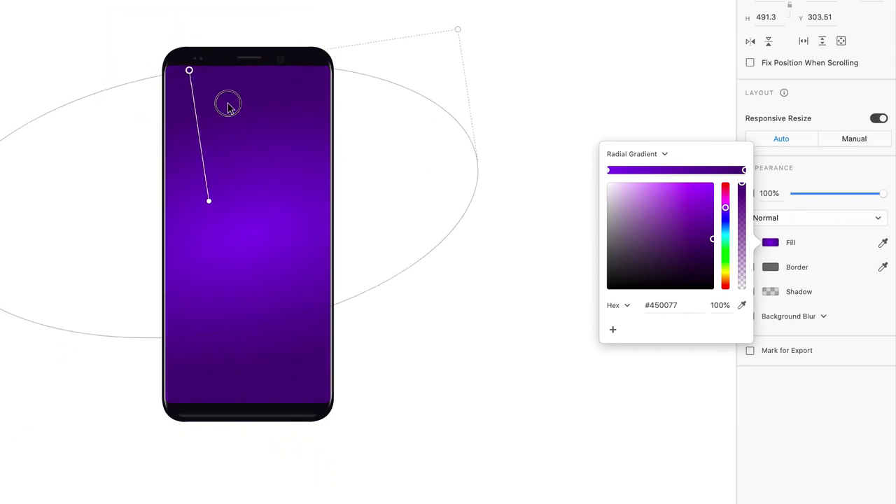
drag(209, 200, 266, 242)
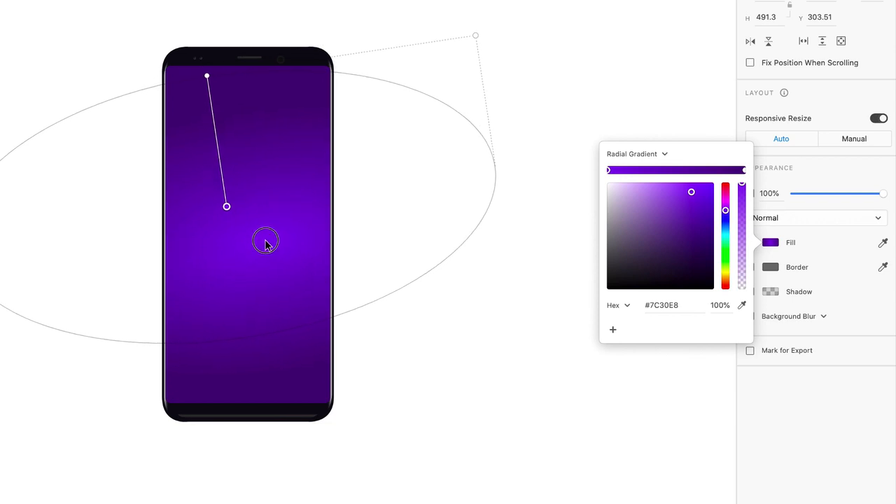
click(529, 124)
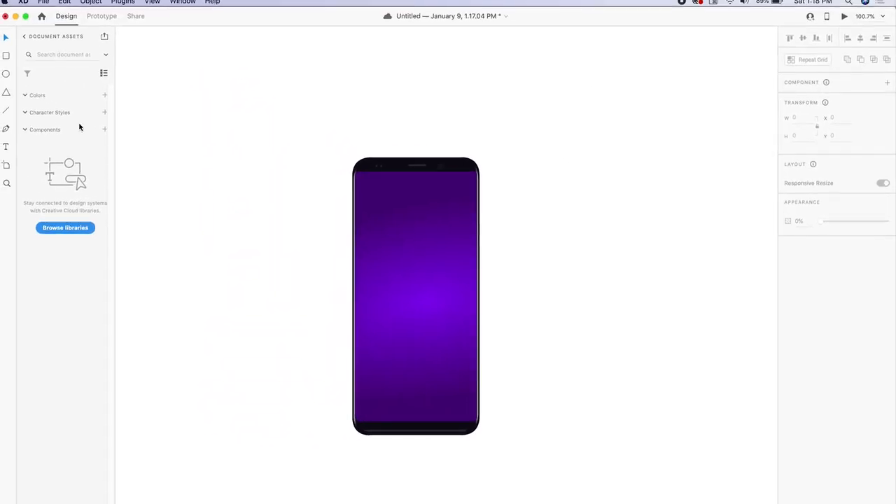
Draw a 189 × 164 triangle on the phone screen with the Polygon tool
click(15, 99)
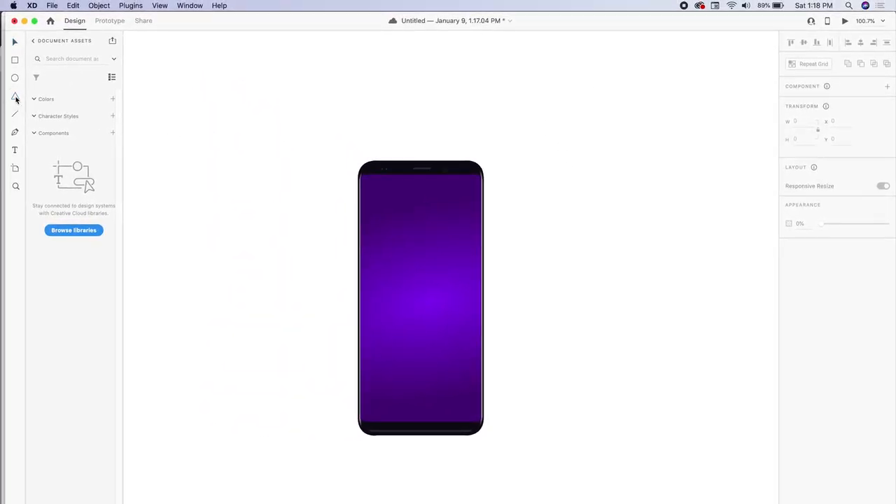
drag(407, 234, 462, 298)
key(Delete)
drag(386, 212, 477, 315)
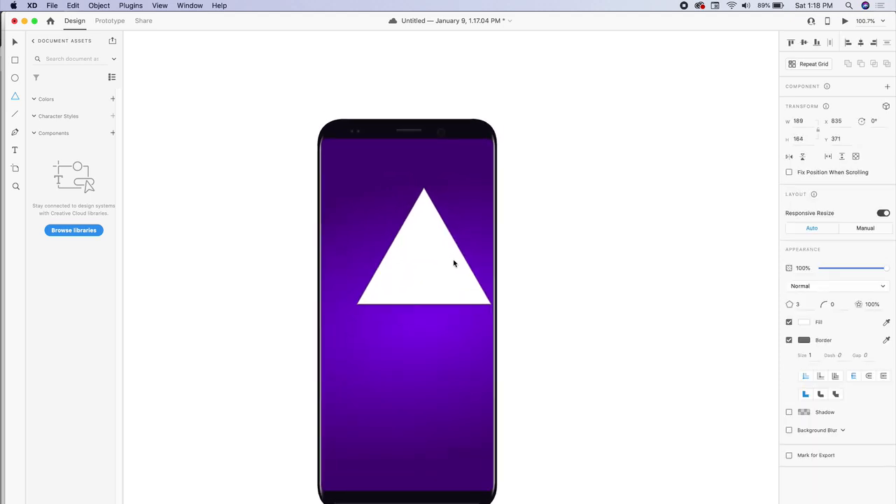
scroll(453, 263, up, 3)
drag(434, 257, 407, 300)
key(Delete)
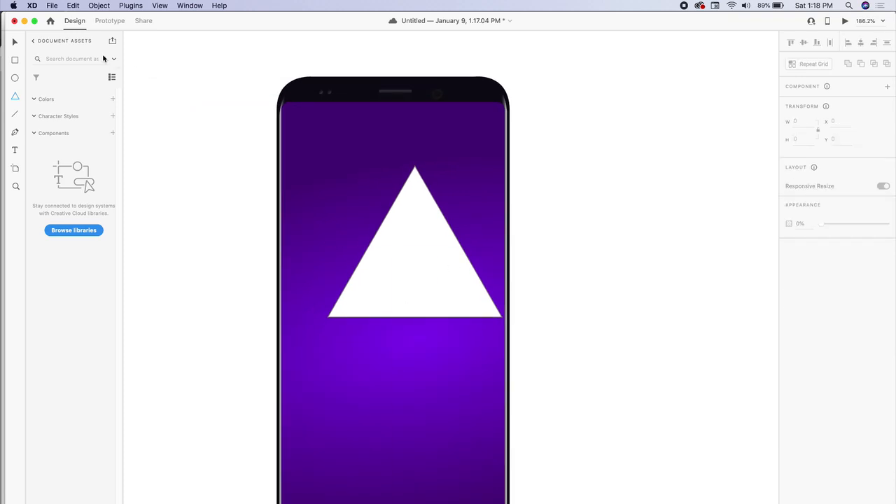
Centre the triangle, remove its border, and round its corners to 6
click(15, 42)
click(420, 236)
drag(420, 235, 395, 249)
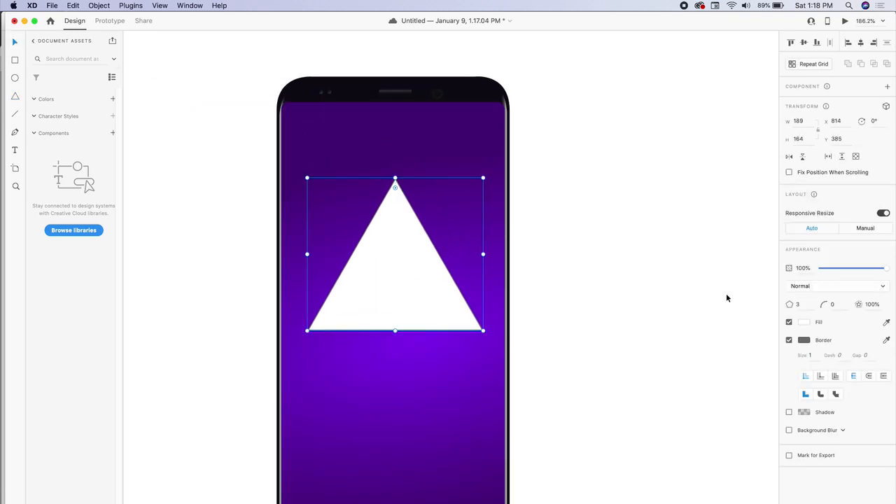
click(789, 340)
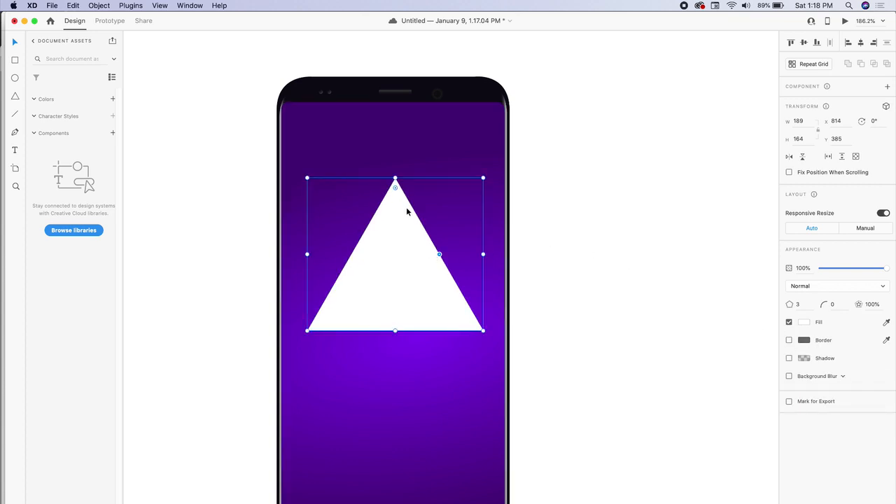
mouse_move(395, 187)
mouse_down()
mouse_move(402, 212)
mouse_move(396, 188)
mouse_up()
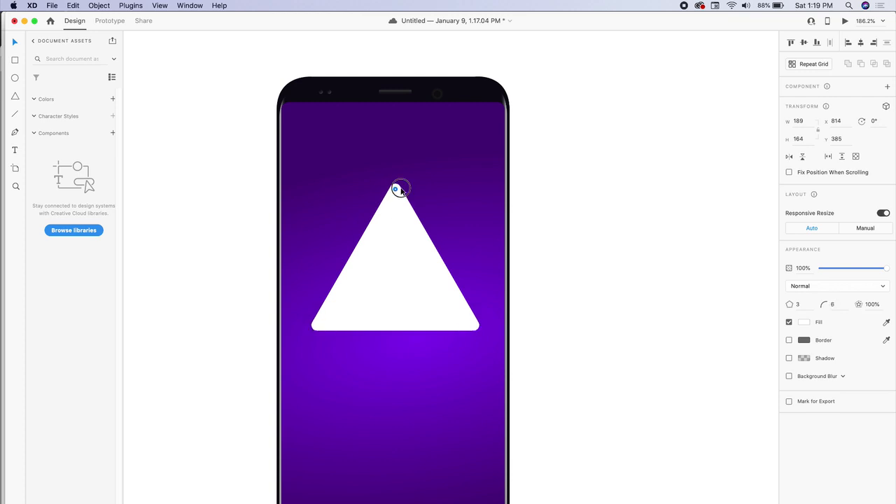
click(805, 323)
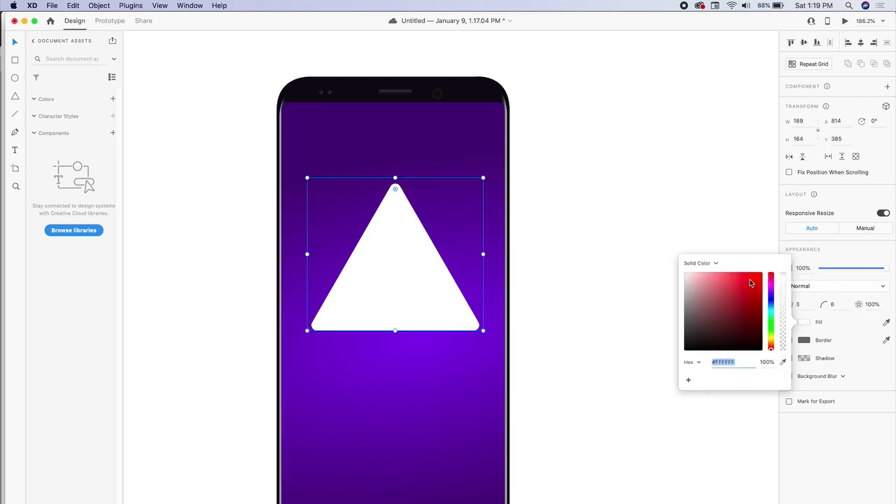
Fill the triangle golden yellow #FFE13C, enlarge it, and move it up-left
click(773, 336)
drag(761, 319, 745, 267)
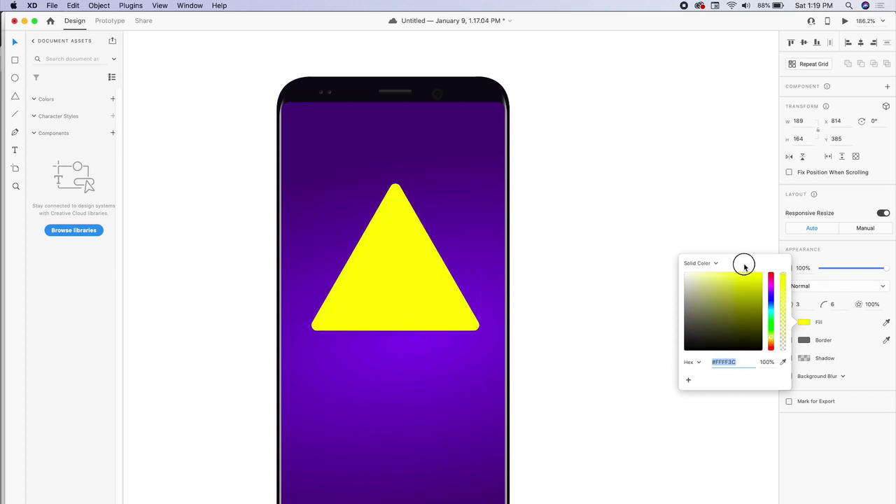
drag(773, 340, 772, 343)
drag(414, 226, 390, 194)
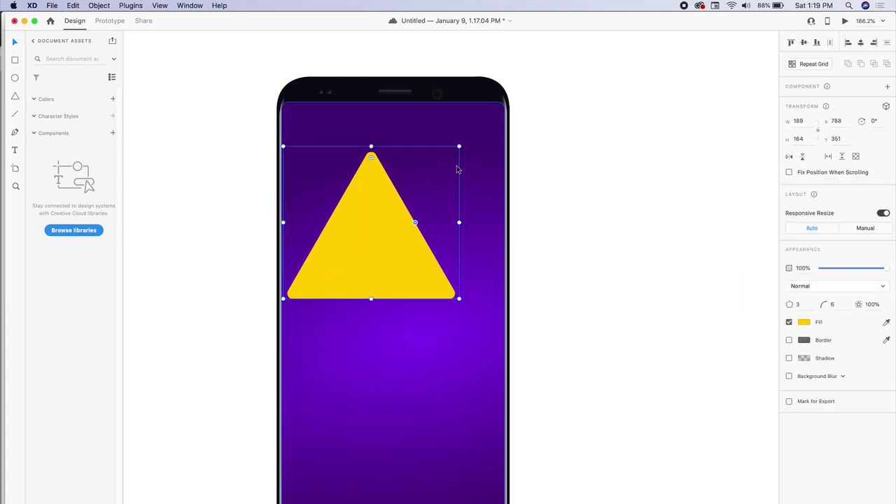
drag(459, 147, 490, 118)
drag(400, 204, 441, 387)
Rotate the lower copy, make it red-orange, and reposition and rotate both triangles
scroll(434, 413, down, 2)
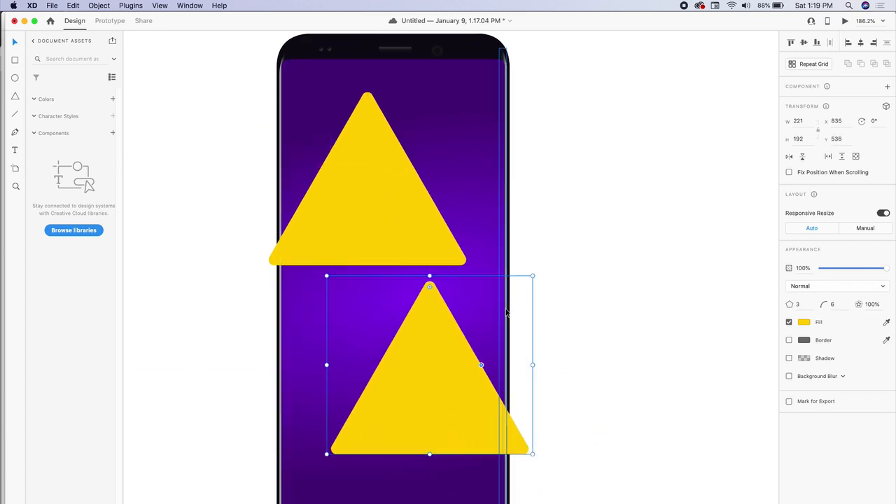
drag(535, 273, 483, 448)
click(804, 323)
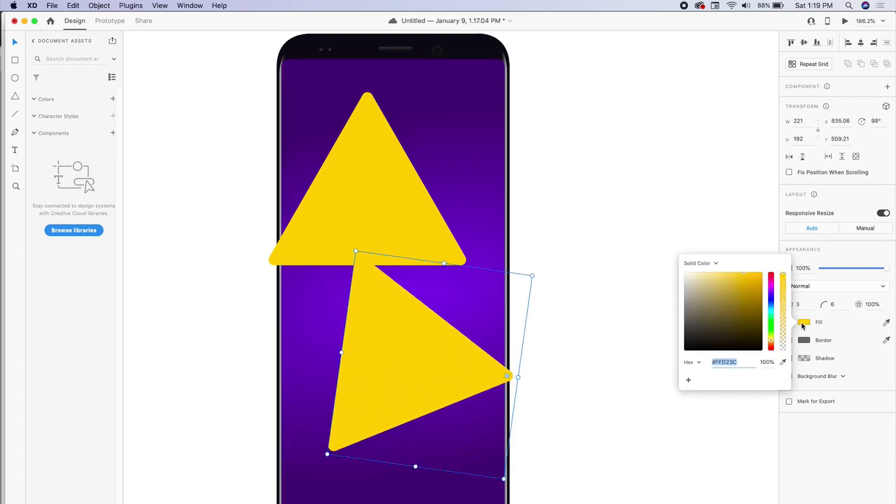
drag(773, 342, 773, 350)
click(672, 238)
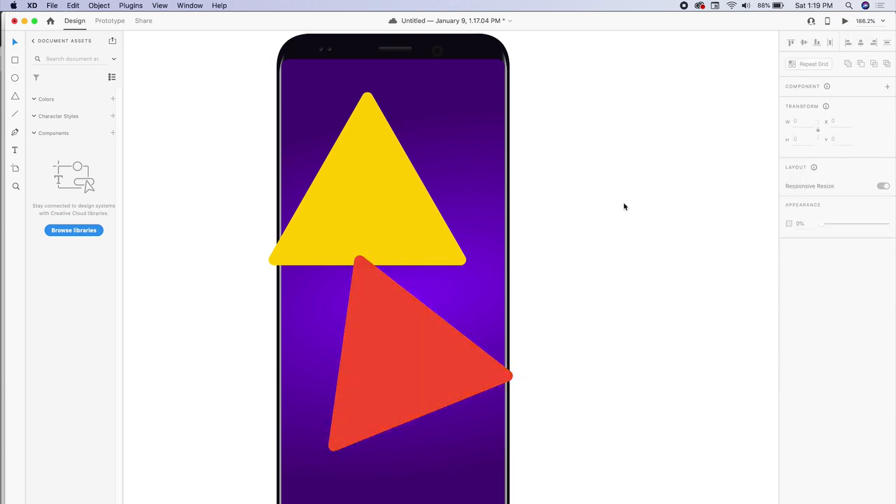
drag(433, 360, 485, 405)
drag(387, 203, 339, 194)
drag(424, 74, 304, 84)
Draw a white 169 × 169 circle over the triangles and delete the stray ellipse
click(489, 197)
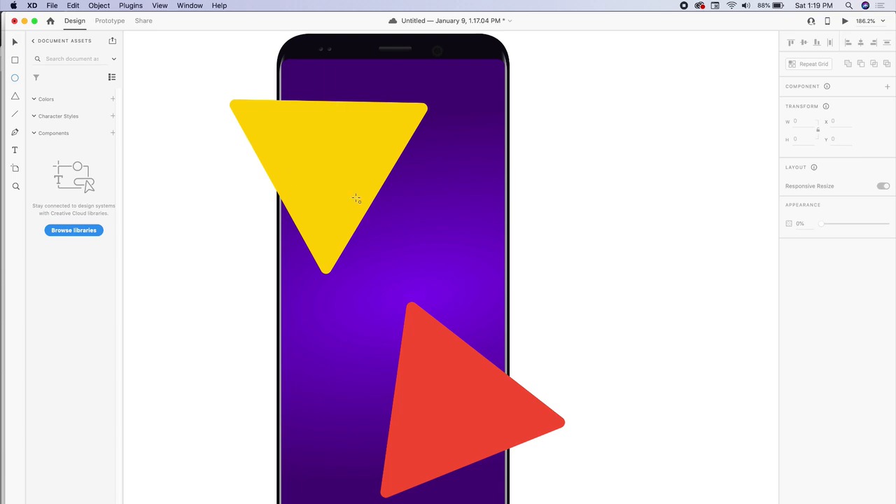
drag(321, 184, 476, 386)
drag(452, 270, 451, 280)
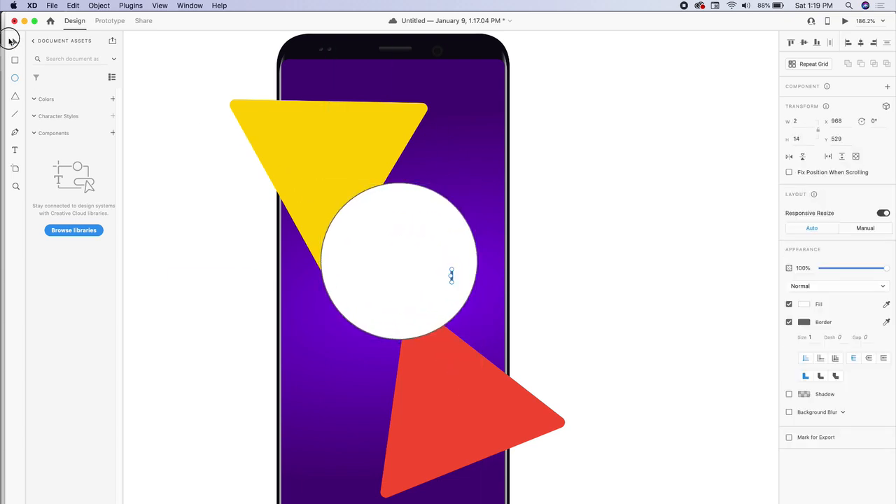
click(13, 42)
key(BackSpace)
Nudge the circle down and shift the yellow and red triangles around it
drag(411, 252, 404, 267)
drag(330, 138, 351, 168)
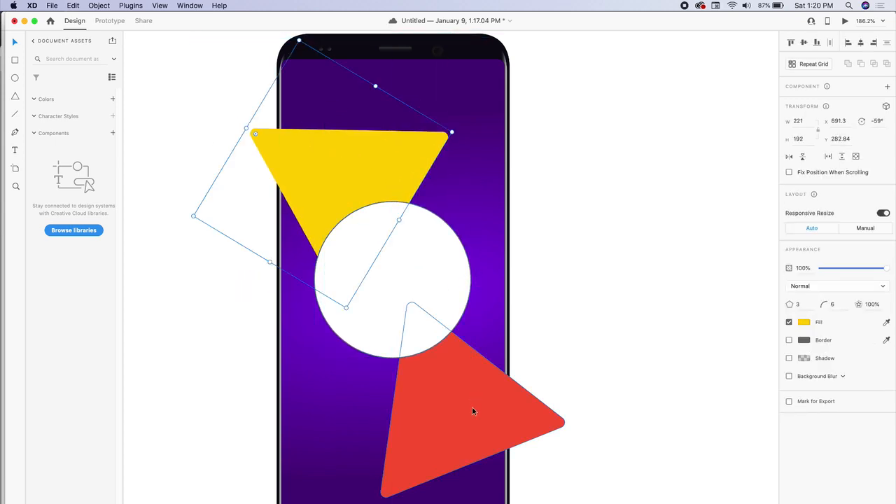
drag(473, 412, 474, 386)
click(540, 273)
click(435, 284)
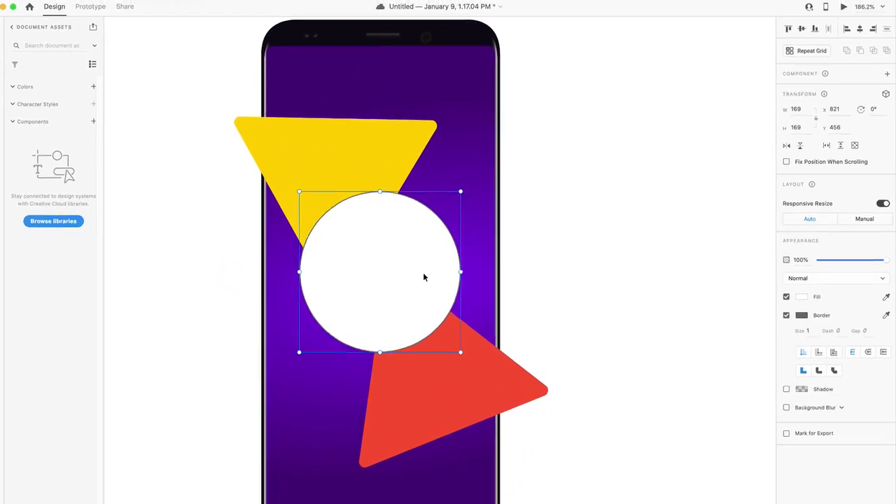
Add background blur to the circle, move it up, and give it a pale grey #CBC9C9 border
click(787, 408)
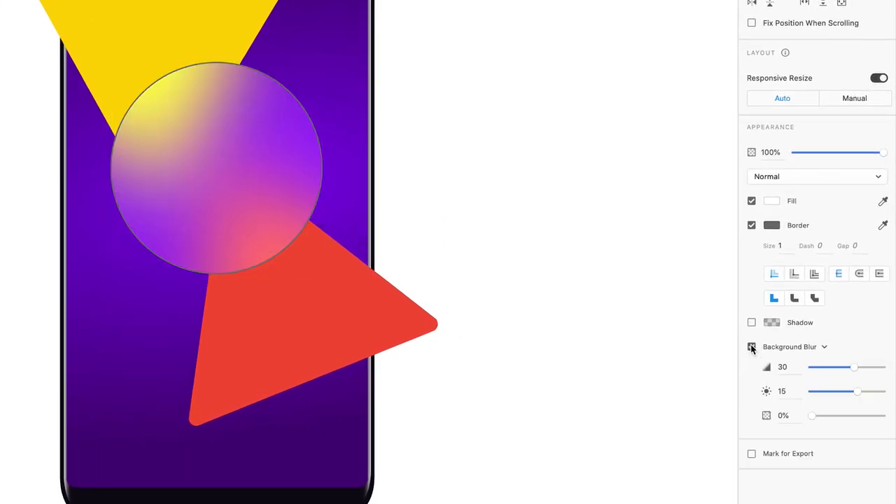
mouse_move(210, 166)
mouse_down()
mouse_move(147, 122)
mouse_move(238, 78)
mouse_move(246, 176)
mouse_move(187, 164)
mouse_move(202, 168)
mouse_up()
click(771, 225)
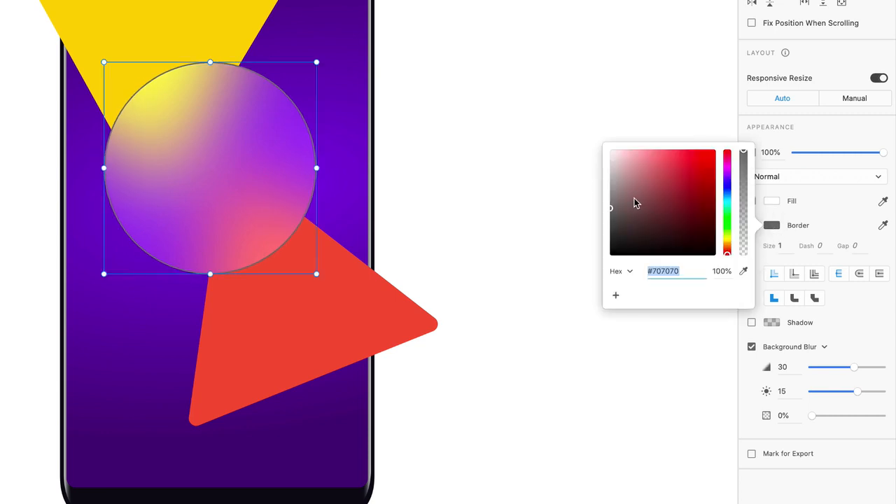
mouse_move(635, 203)
mouse_down()
mouse_move(611, 172)
mouse_move(606, 132)
mouse_move(606, 174)
mouse_up()
Set the circle's border size to 0.8
click(779, 248)
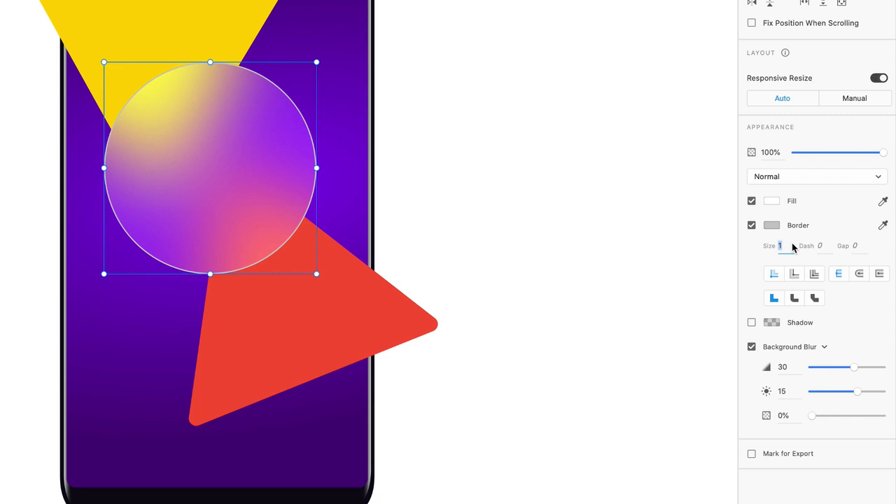
text(0.07)
key(Return)
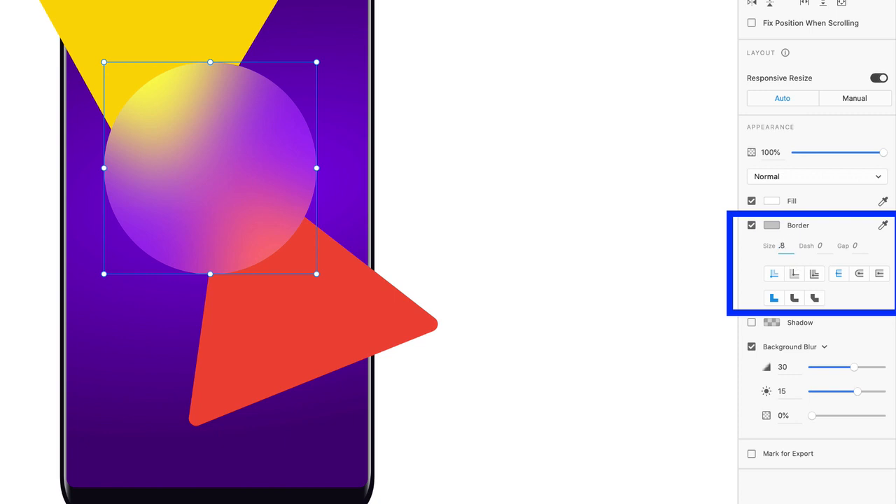
text(.8)
key(Return)
key(Escape)
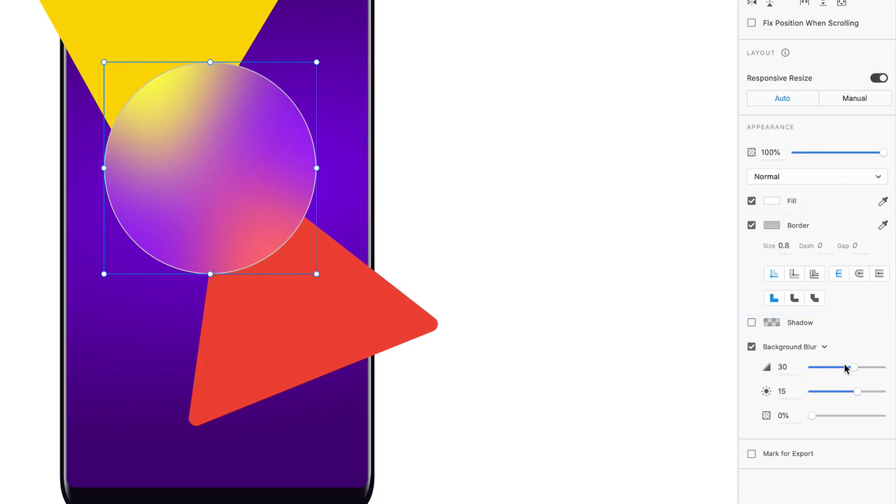
Lower the circle's background blur amount to 14 and brightness to 25
mouse_move(853, 369)
mouse_down()
mouse_move(822, 372)
mouse_move(855, 373)
mouse_up()
drag(854, 373, 864, 390)
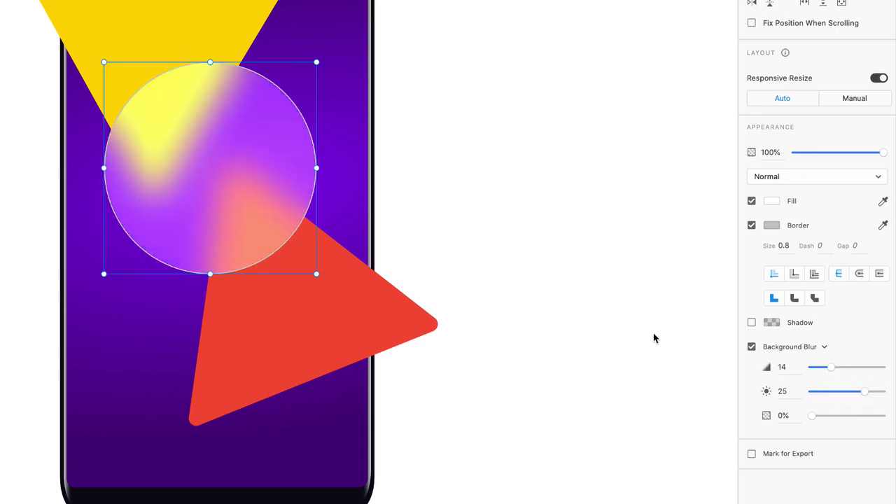
drag(807, 415, 807, 415)
Try the frosted opacity at 50%, then return it to 0% and deselect the circle
drag(810, 416, 847, 416)
click(536, 270)
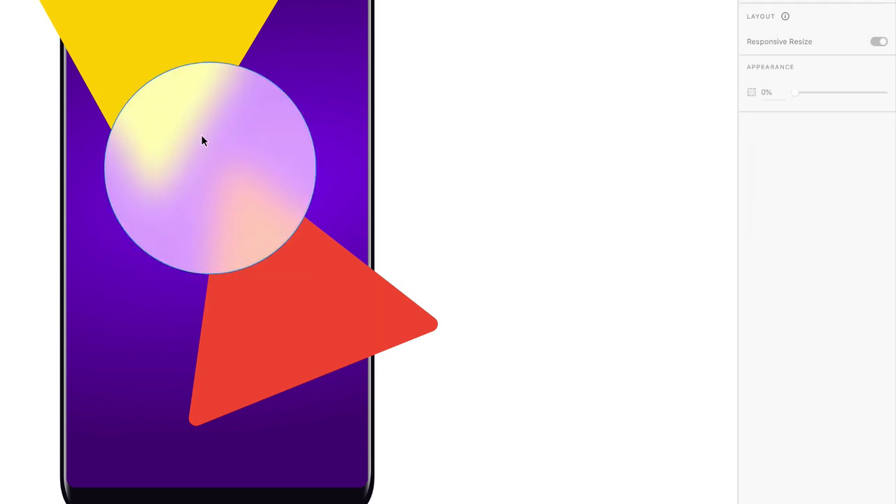
click(221, 202)
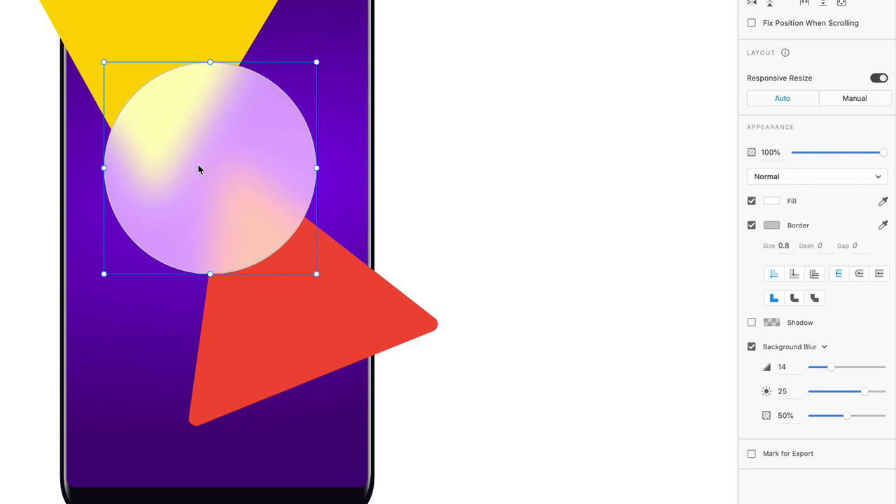
drag(846, 416, 807, 418)
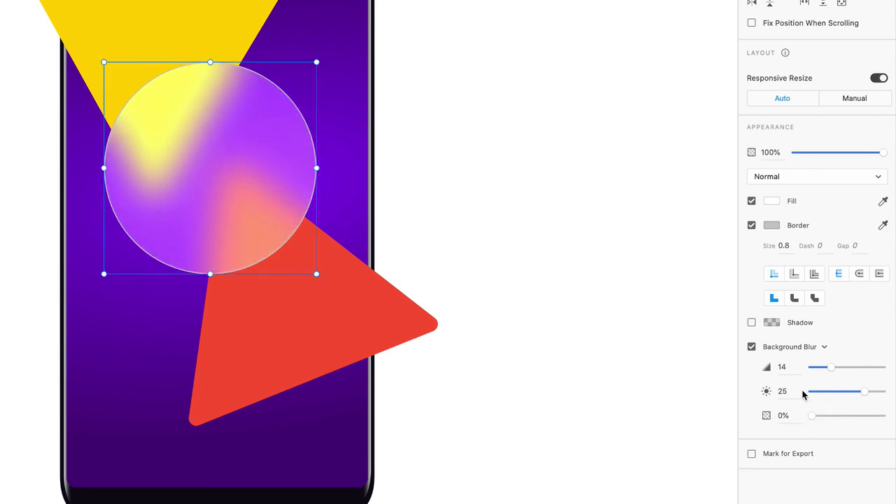
click(532, 279)
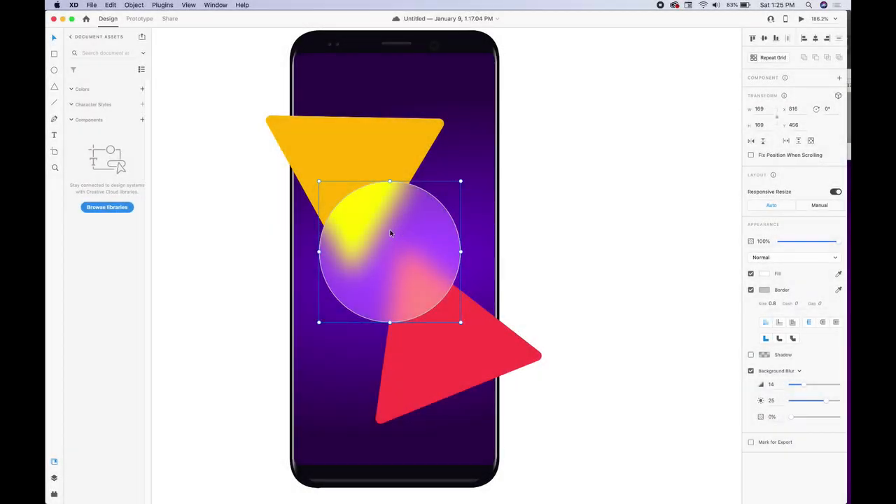
click(264, 220)
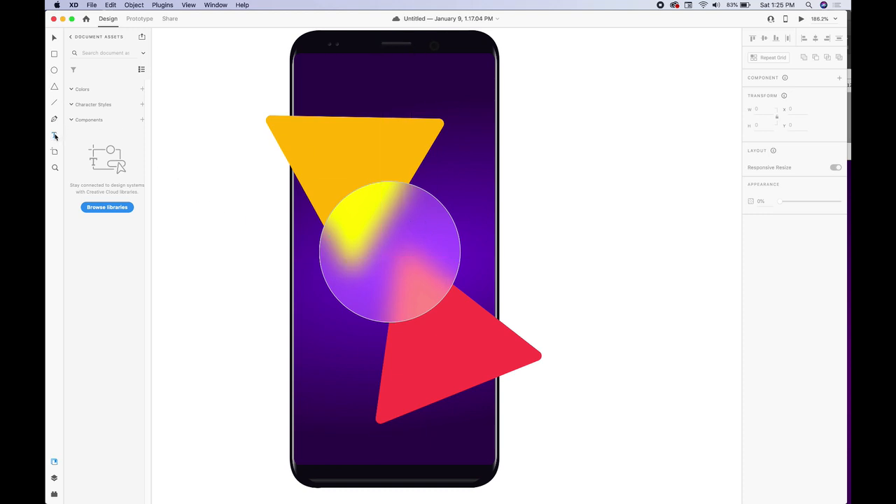
Attempt a Glassmorphism text box over the circle, then delete the misplaced pasted text
drag(193, 155, 305, 276)
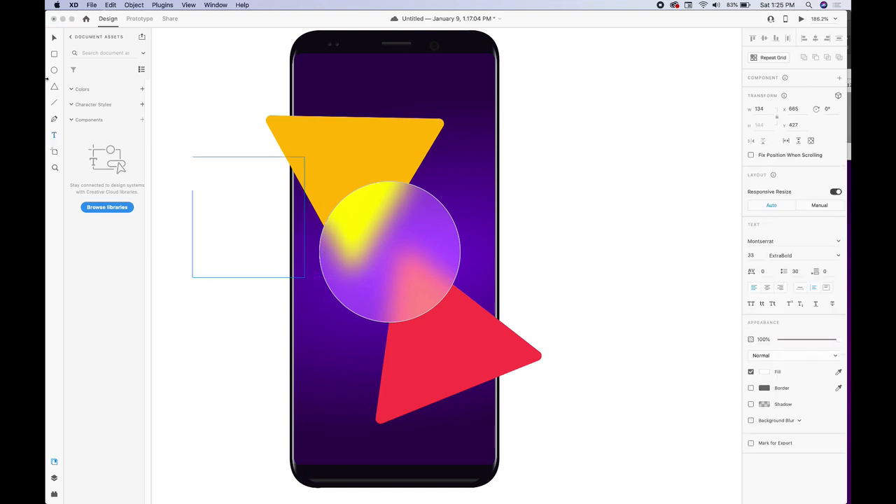
click(54, 38)
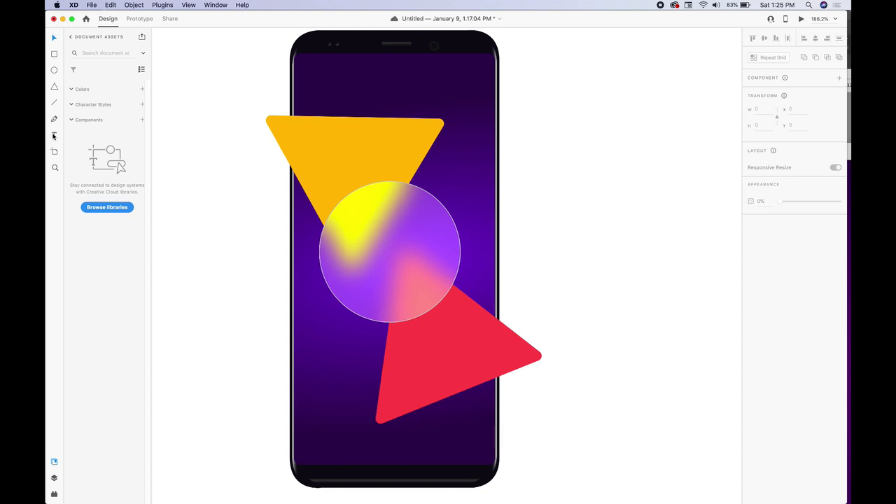
click(222, 200)
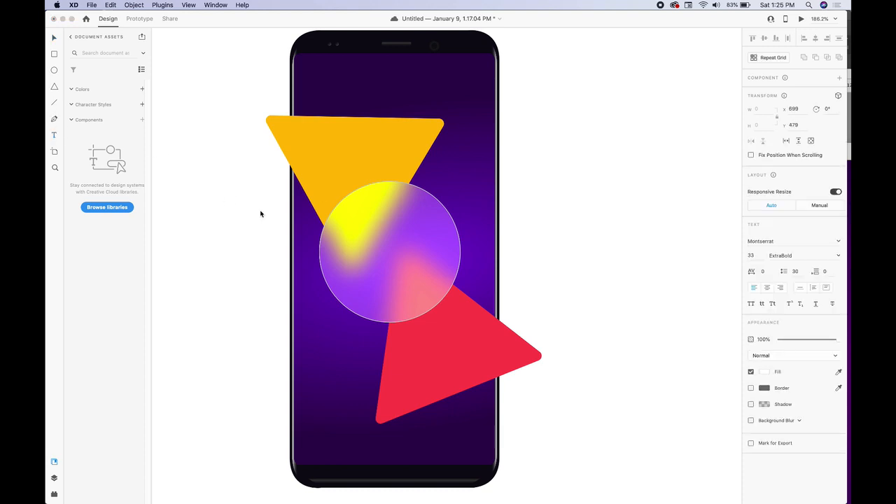
key(super+v)
drag(291, 202, 307, 223)
key(Delete)
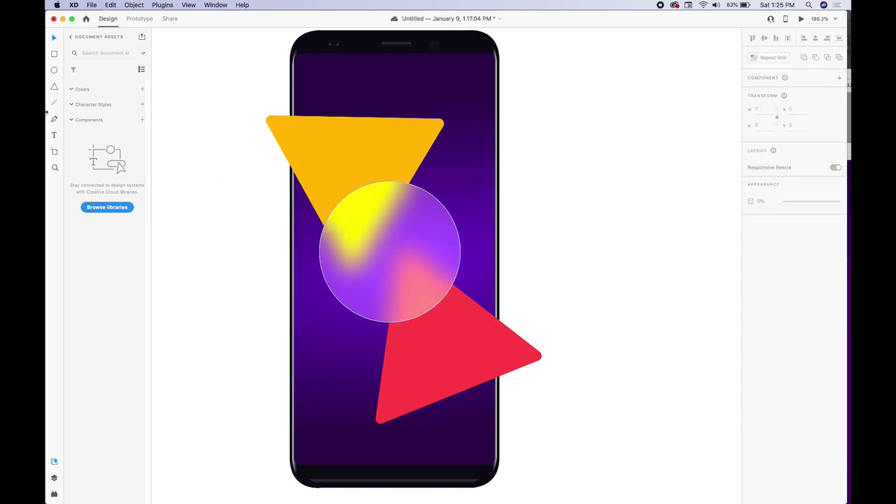
Draw a text box over the circle, paste 'Glassmorphism', and narrow it so the word wraps
click(54, 135)
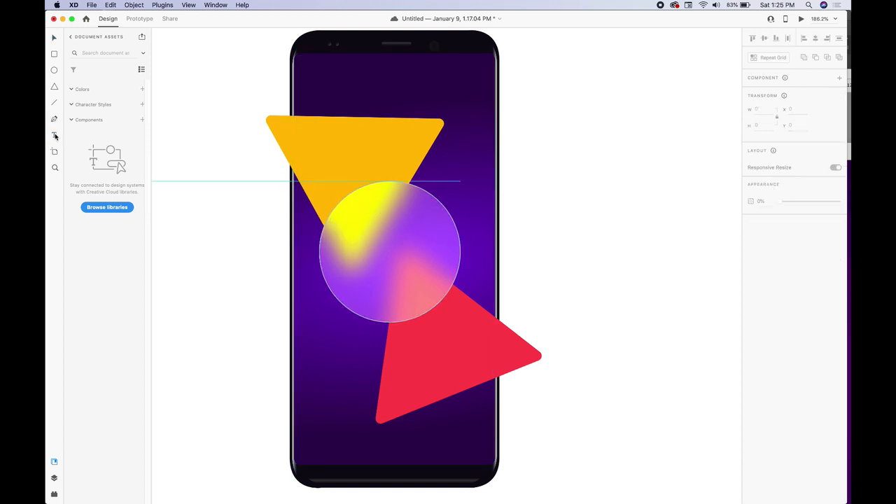
drag(344, 212, 430, 291)
text(Glassmorphism)
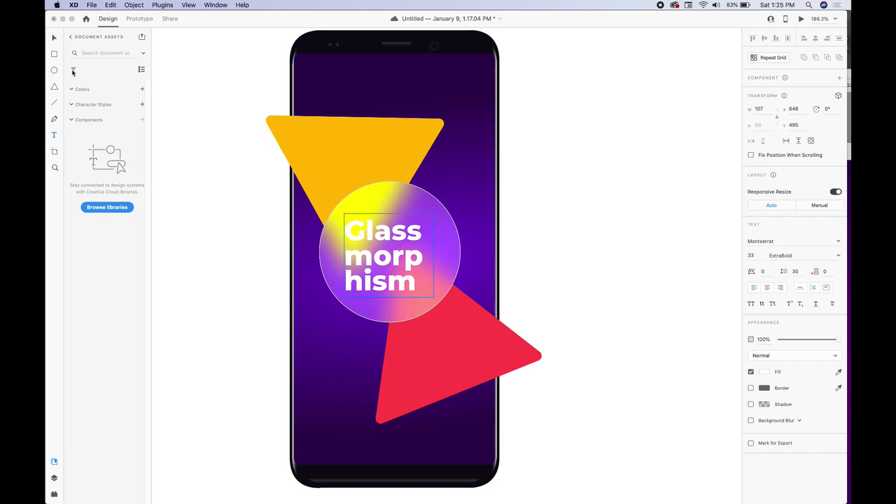
mouse_move(434, 255)
mouse_down()
mouse_move(384, 255)
mouse_move(462, 254)
mouse_move(443, 256)
mouse_up()
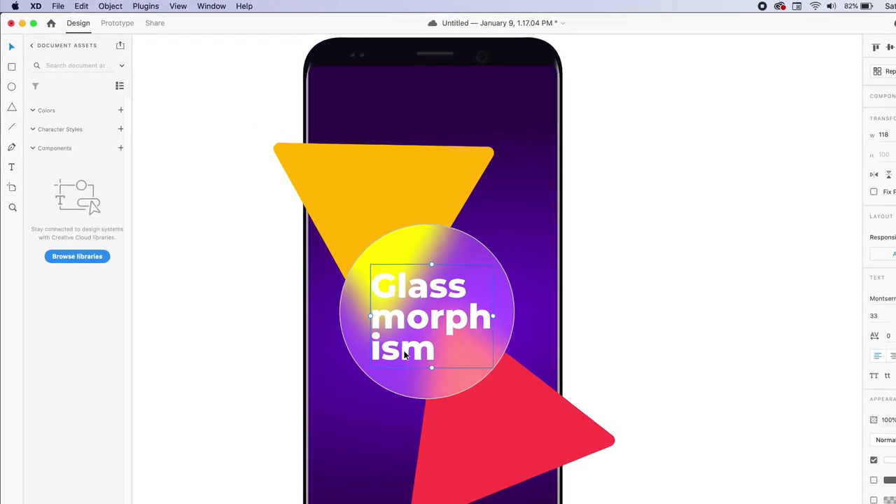
Resize the text box so it wraps as Glass / morph / ism and centre it in the circle
click(627, 330)
drag(433, 290, 428, 286)
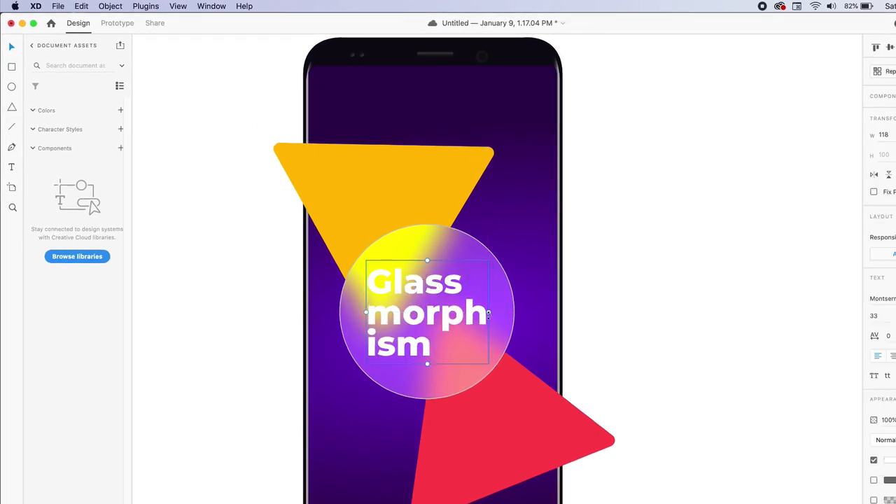
mouse_move(486, 316)
mouse_down()
mouse_move(489, 310)
mouse_move(476, 309)
mouse_up()
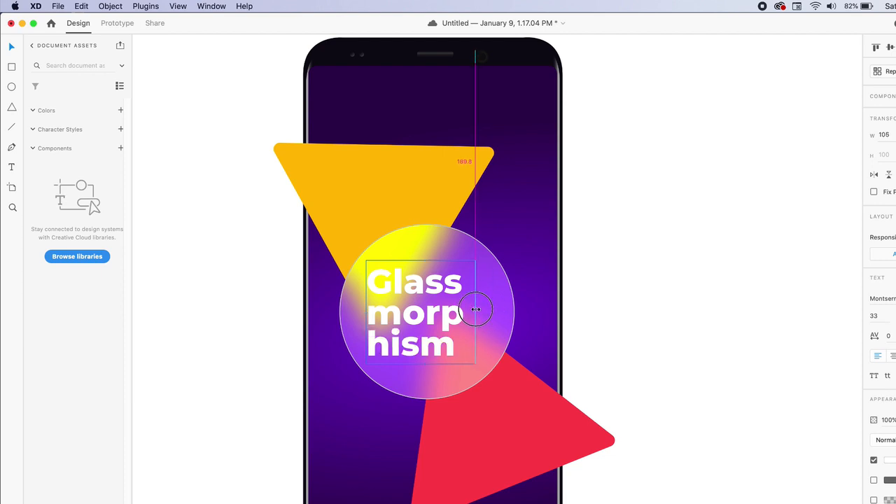
drag(476, 309, 491, 307)
click(629, 307)
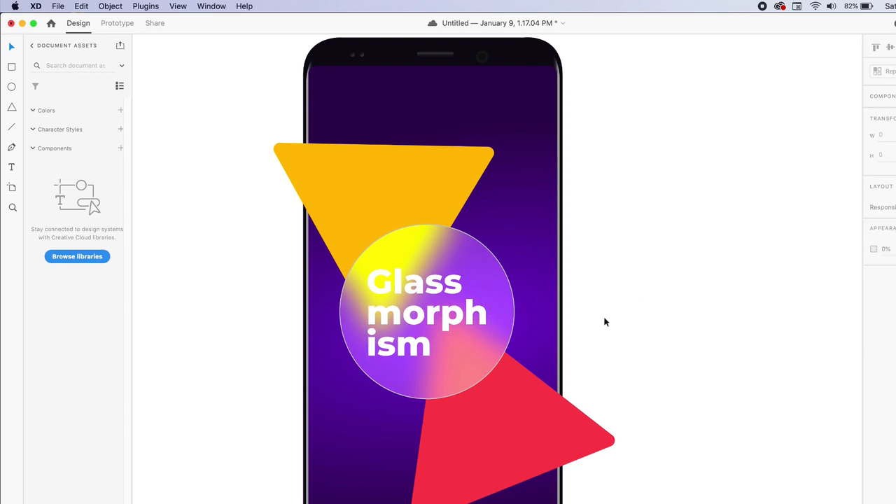
drag(429, 282, 434, 282)
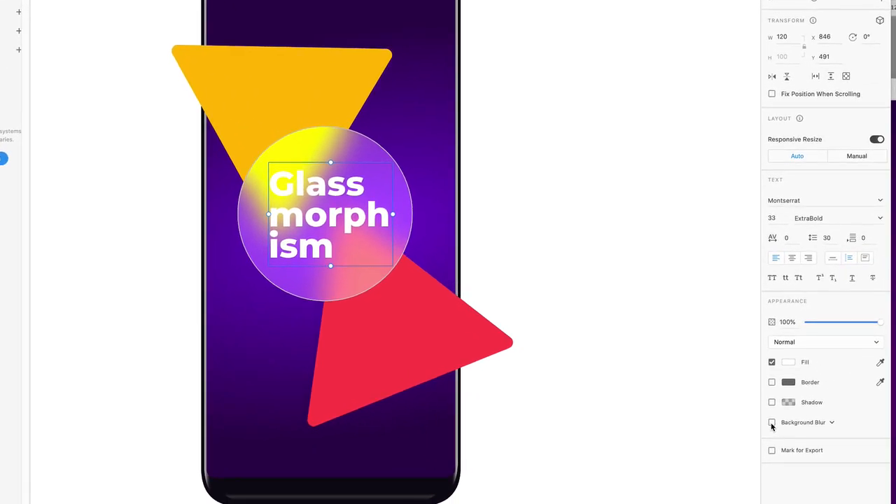
Turn on background blur for the Glassmorphism text and lower the circle's blur amount to 7
click(772, 423)
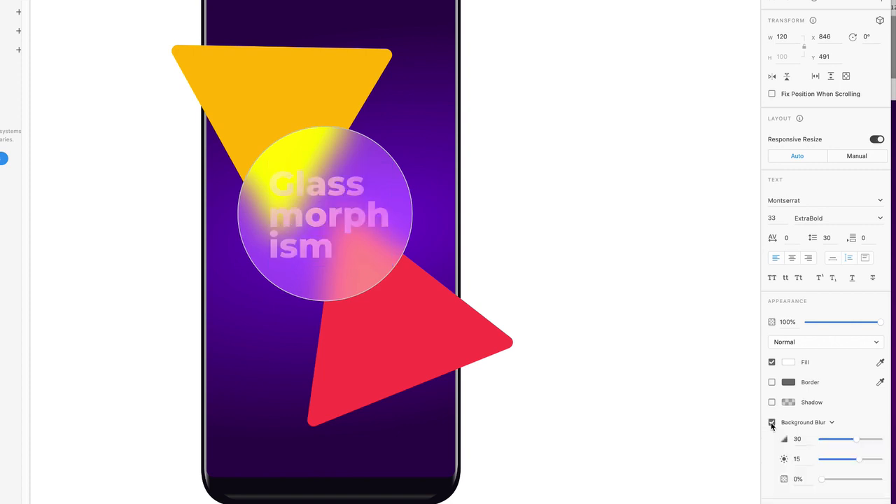
mouse_move(850, 441)
mouse_down()
mouse_move(826, 434)
mouse_move(843, 439)
mouse_up()
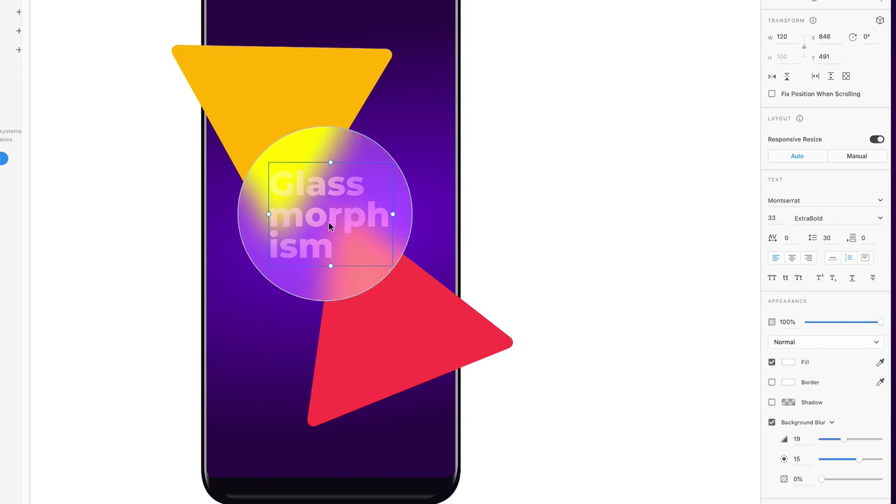
click(346, 144)
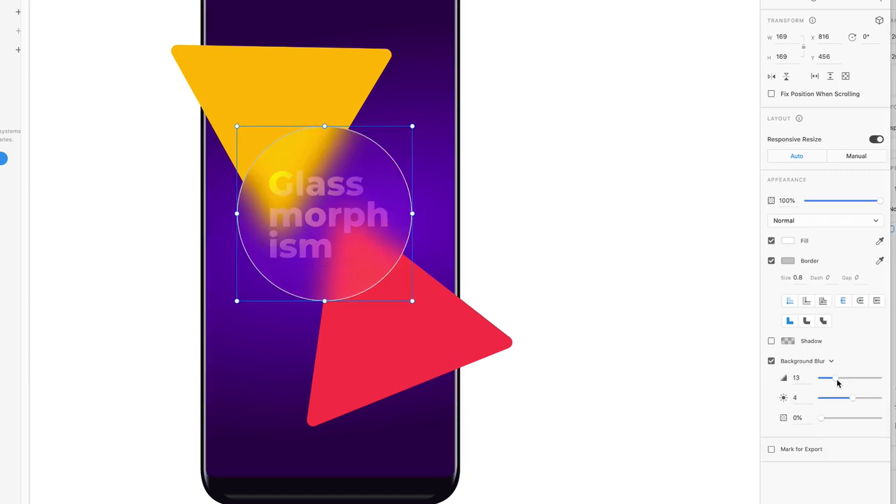
drag(835, 379, 834, 379)
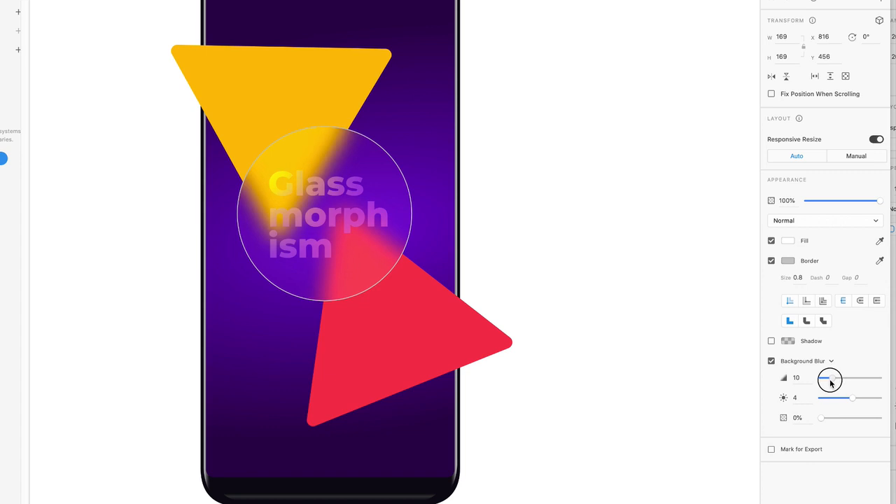
drag(829, 384, 858, 400)
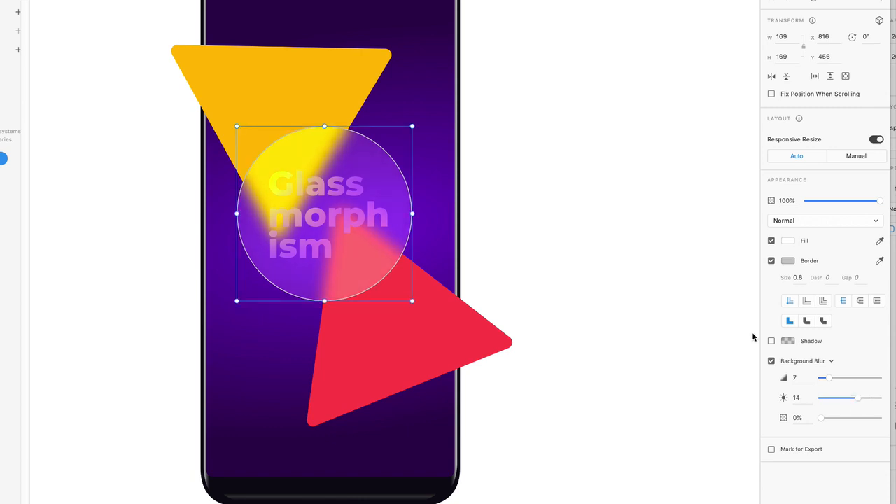
Reduce the text's blur amount to 8 and brighten it, then deselect everything
click(663, 199)
click(342, 213)
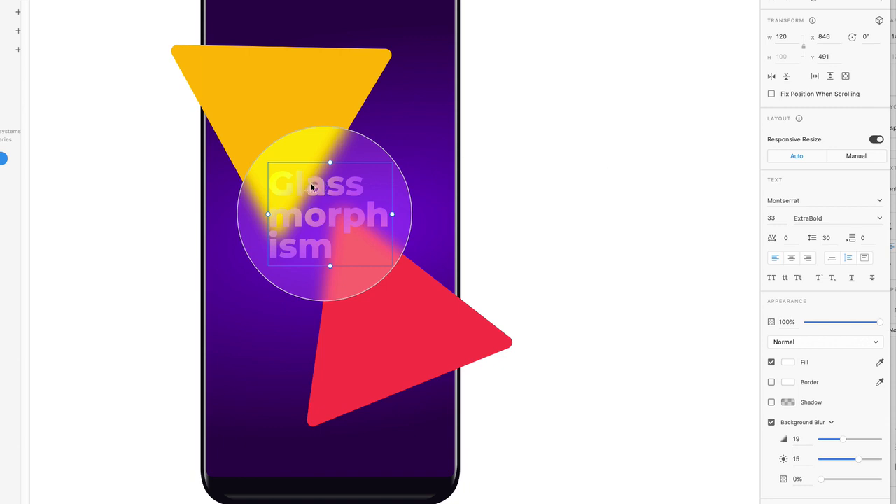
drag(841, 441, 874, 463)
click(601, 111)
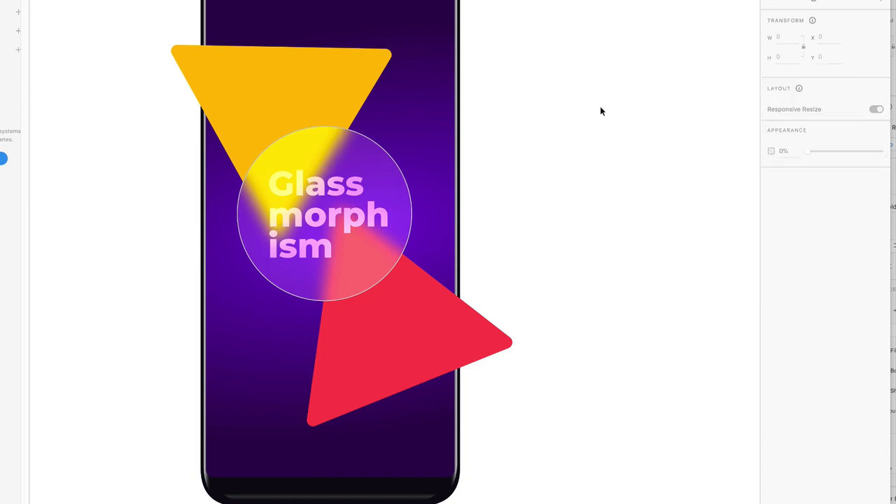
Duplicate the purple screen rectangle and snap the copy to the artboard's top-left corner
scroll(600, 111, down, 5)
scroll(600, 111, right, 2)
scroll(600, 111, right, 2)
scroll(600, 111, up, 1)
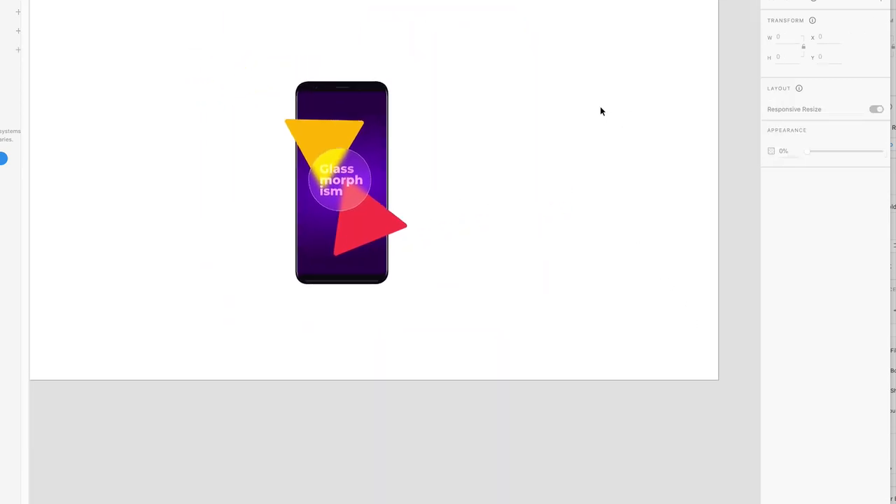
scroll(601, 108, down, 3)
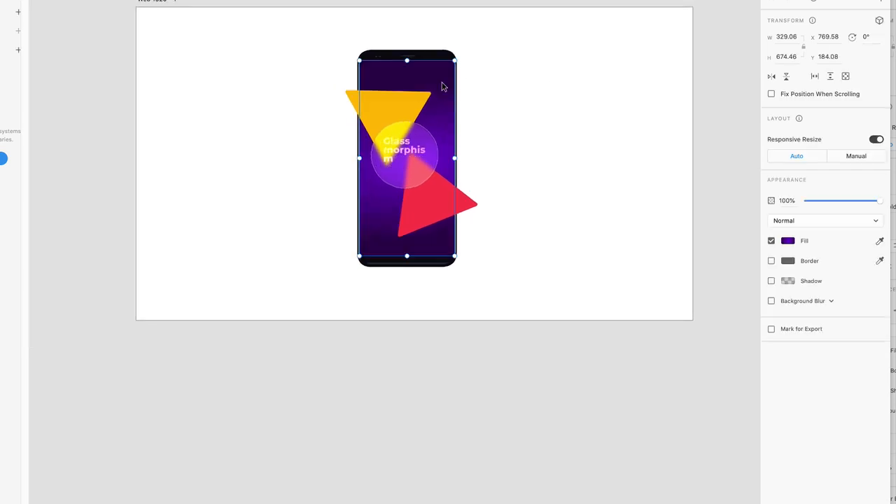
key(super+v)
drag(435, 98, 238, 54)
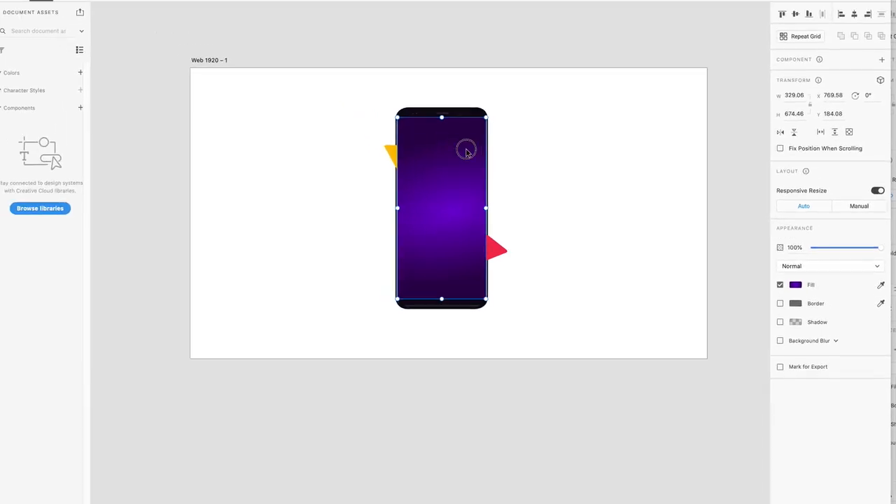
drag(299, 134, 281, 126)
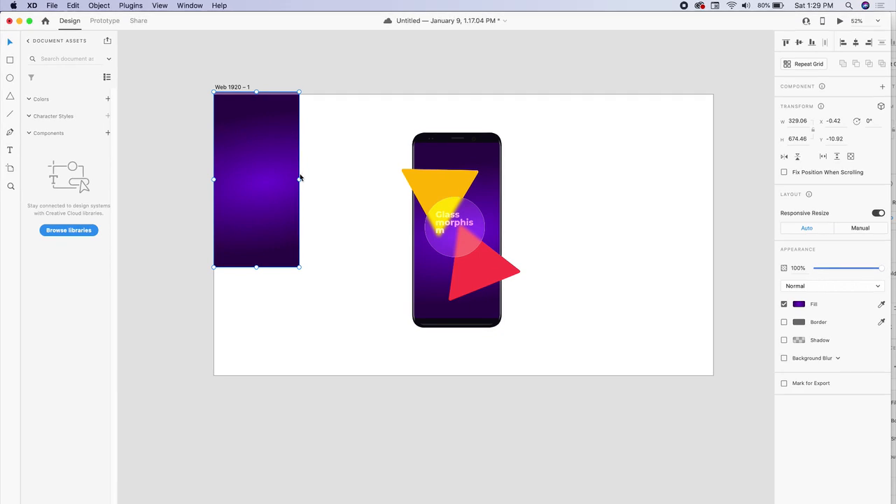
Stretch the purple rectangle to 1920 × 1090 and send it behind the phone
drag(300, 181, 713, 179)
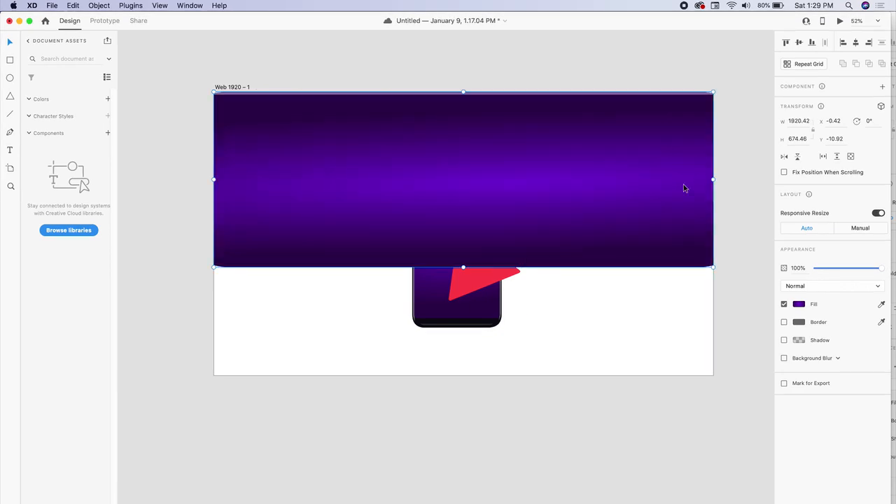
drag(463, 267, 466, 374)
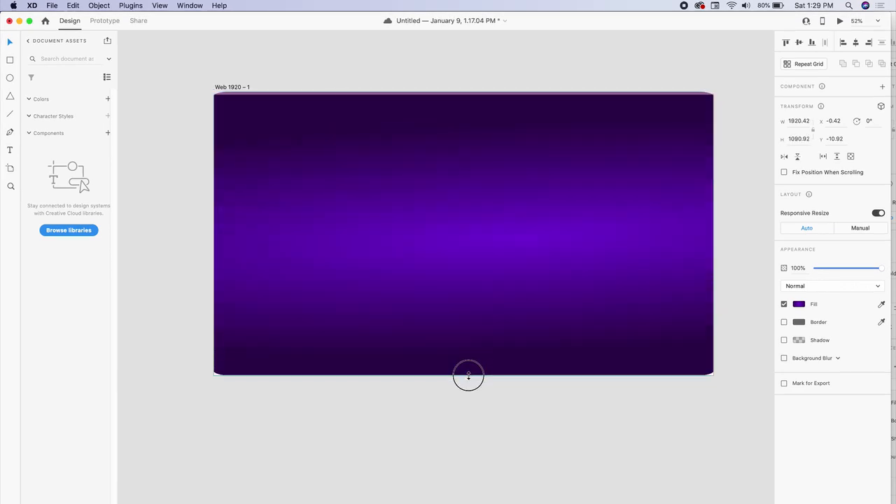
right_click(401, 151)
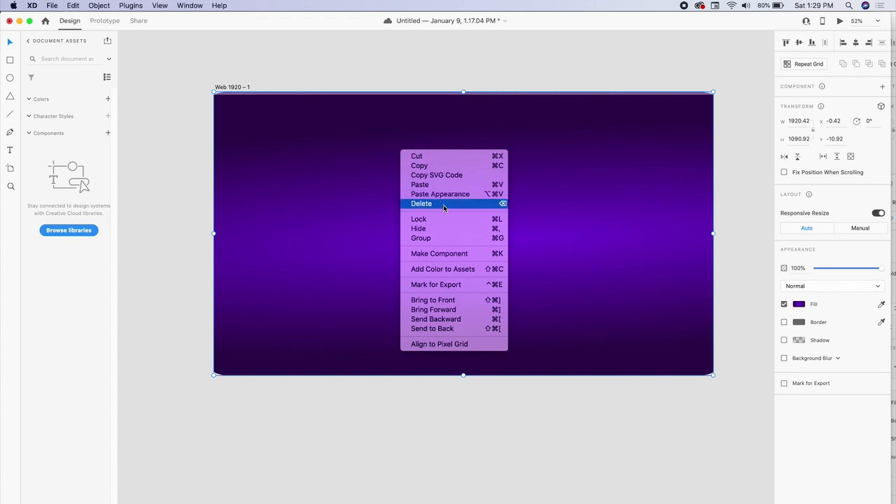
click(444, 329)
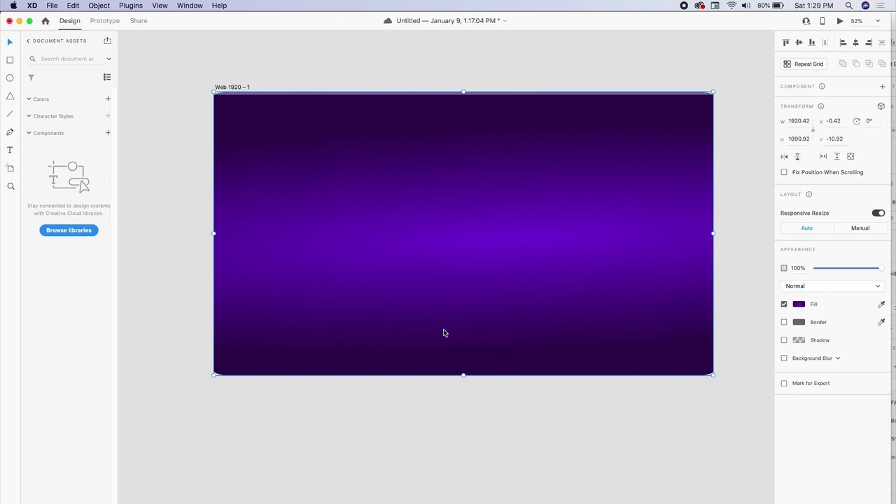
click(422, 56)
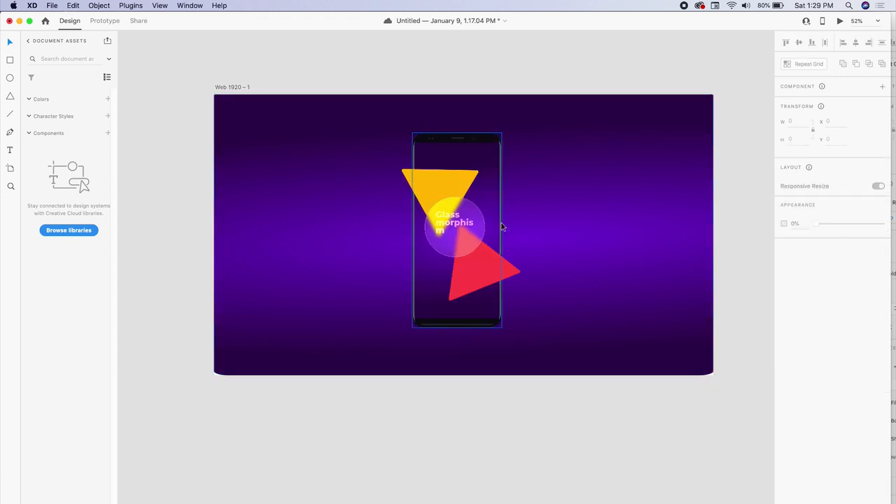
scroll(502, 223, up, 5)
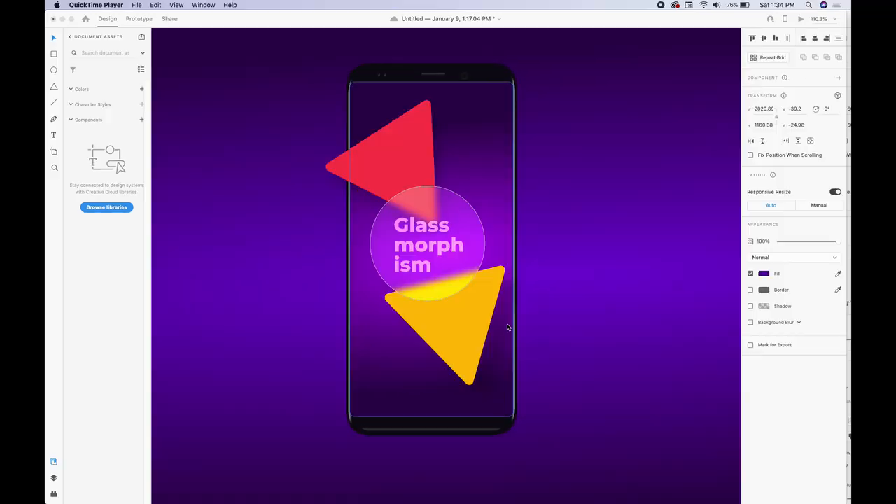
Move the yellow triangle lower and the red triangle above the circle
click(411, 164)
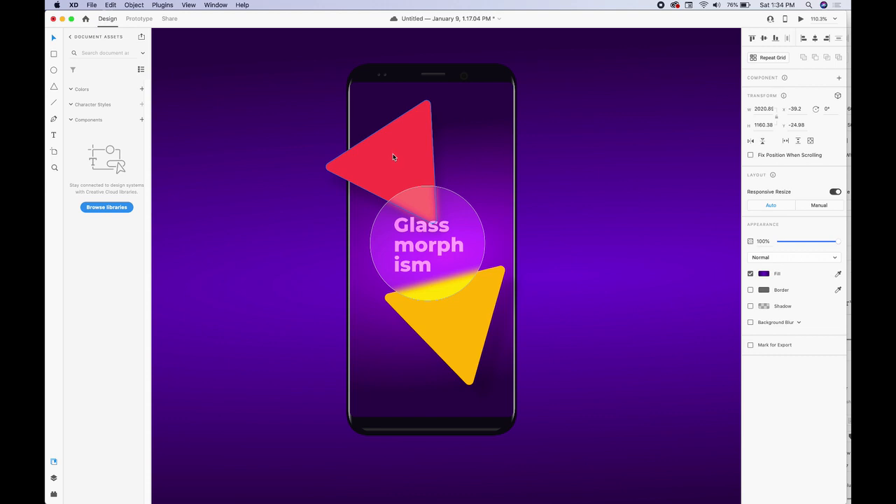
mouse_move(470, 315)
mouse_down()
mouse_move(439, 327)
mouse_move(477, 320)
mouse_move(467, 316)
mouse_up()
drag(391, 158, 396, 154)
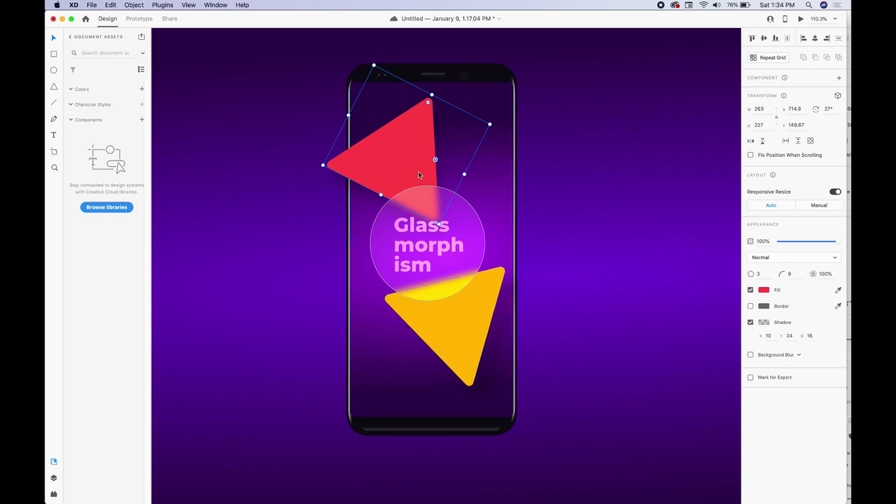
click(552, 145)
scroll(428, 135, up, 3)
scroll(432, 142, up, 1)
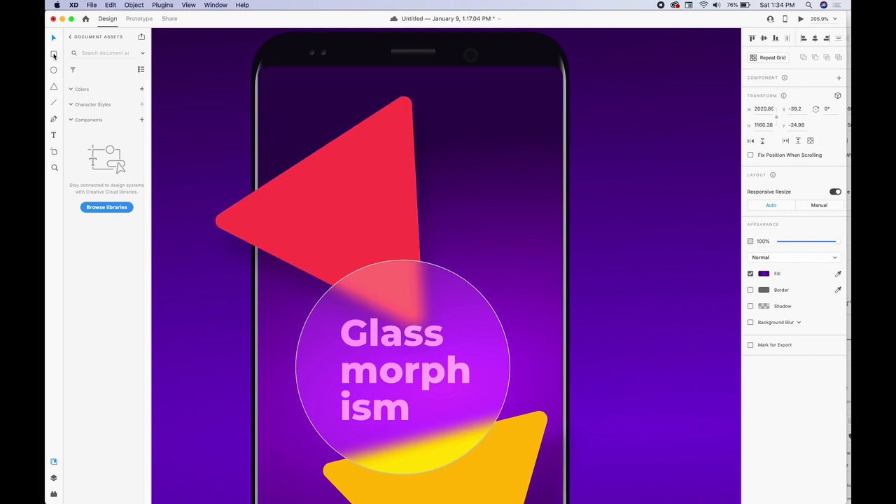
Draw a white bar above the circle with corner radius 5
click(54, 55)
drag(334, 207, 506, 246)
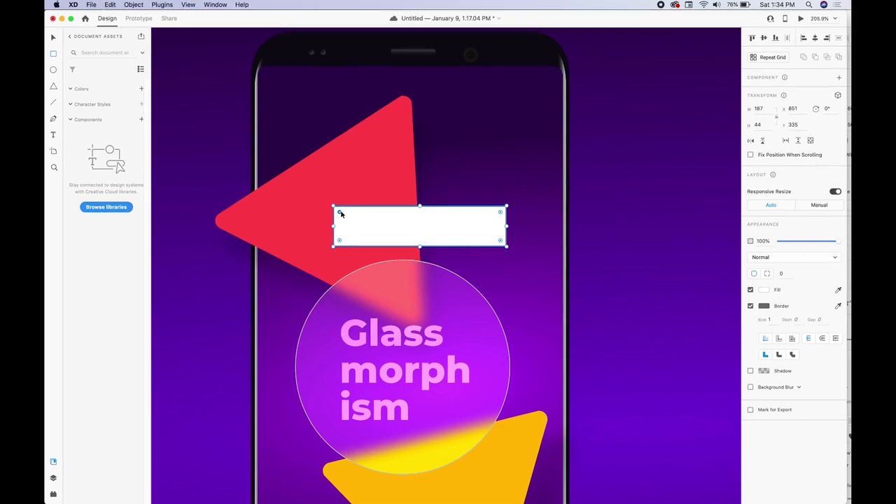
drag(341, 212, 339, 211)
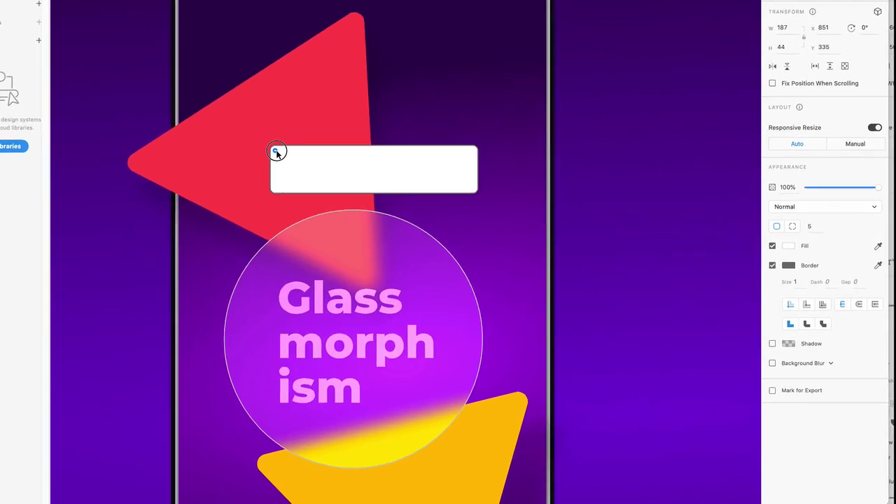
drag(277, 152, 276, 149)
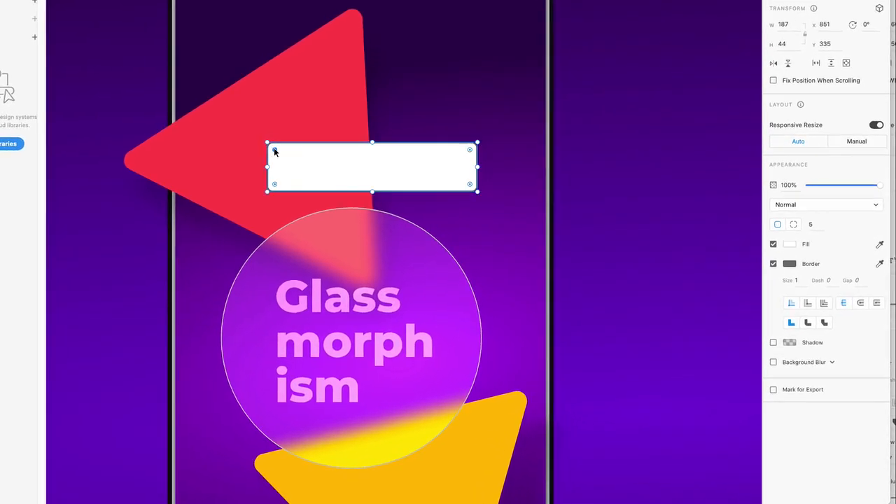
Give the bar background blur and a white 50% opacity border, then nudge it up
click(774, 362)
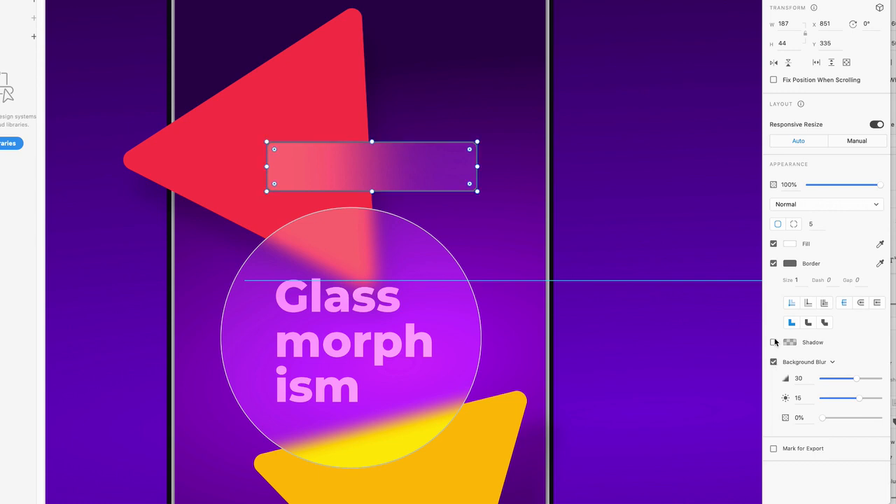
click(790, 263)
drag(679, 244, 656, 203)
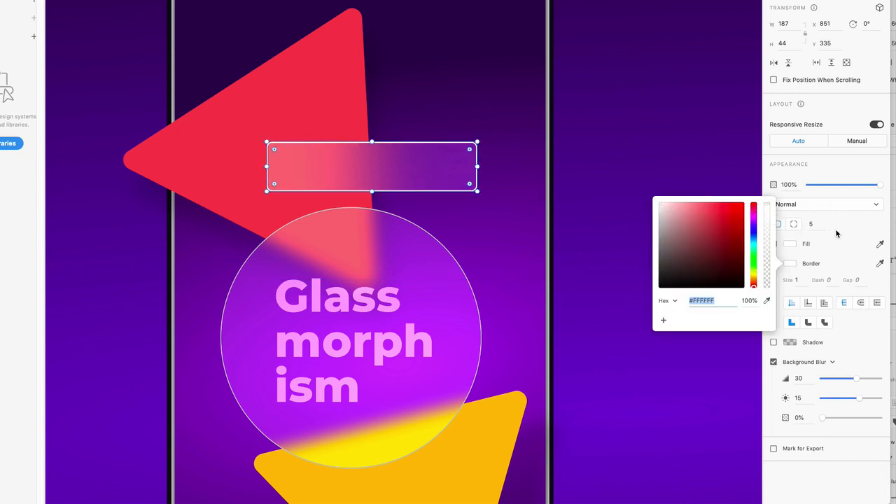
click(859, 226)
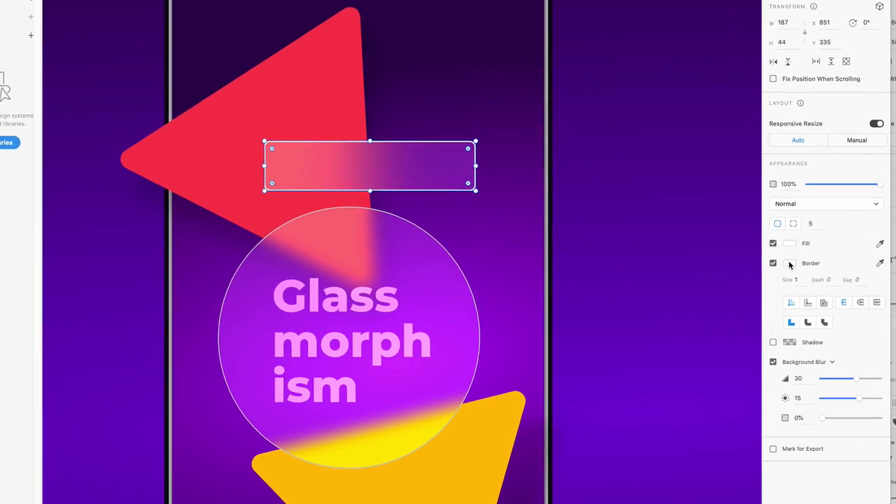
click(789, 264)
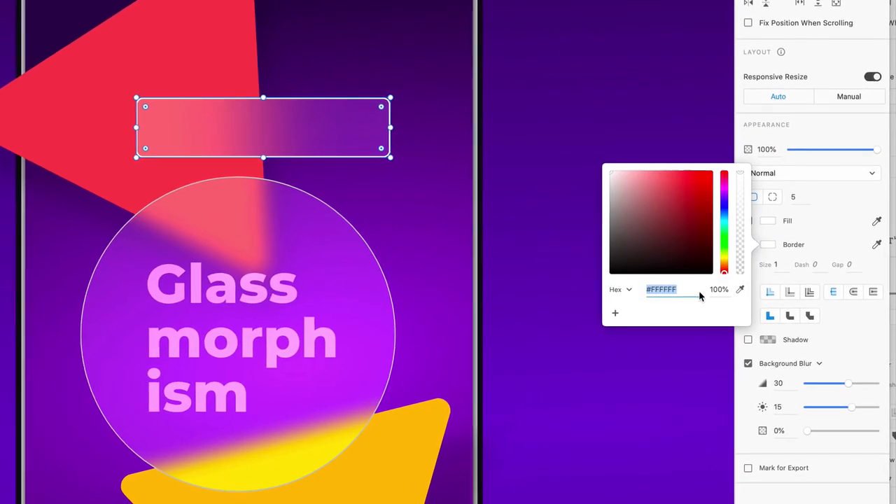
click(716, 289)
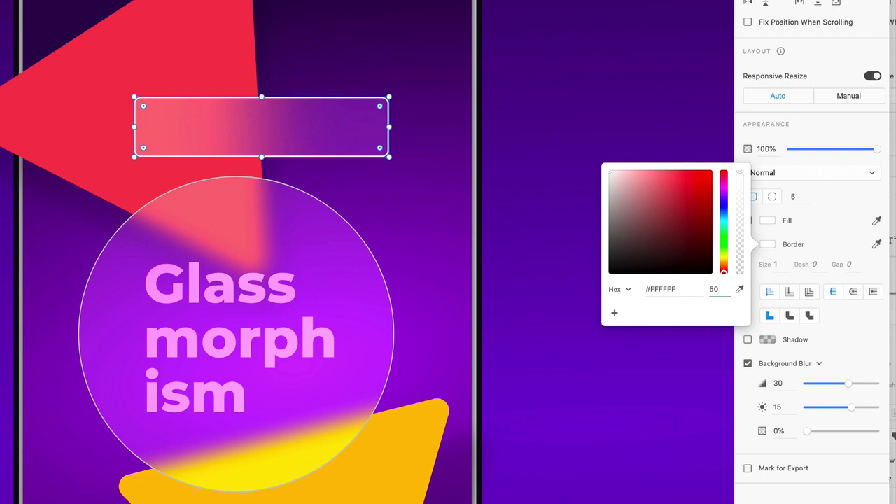
key(Return)
key(r)
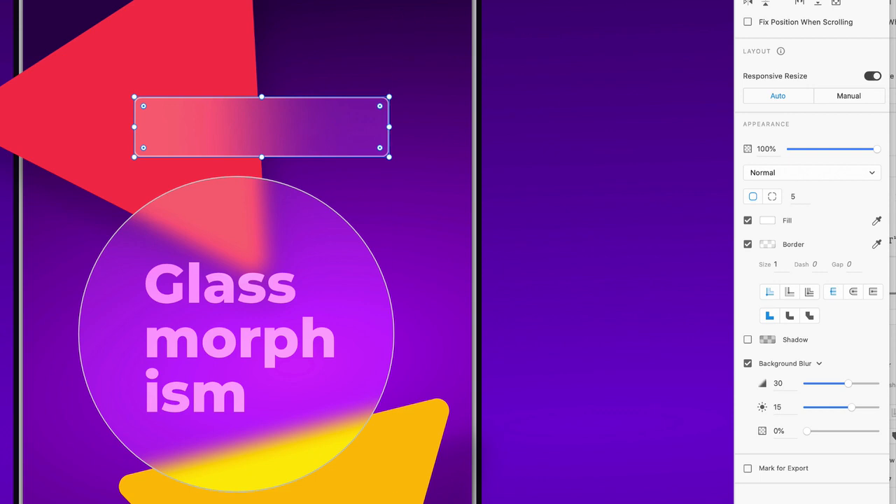
click(767, 245)
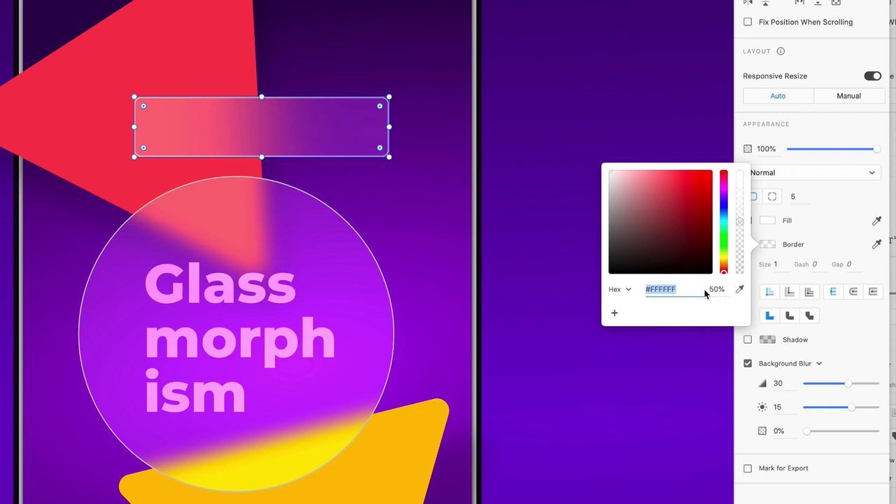
click(638, 65)
drag(308, 125, 334, 124)
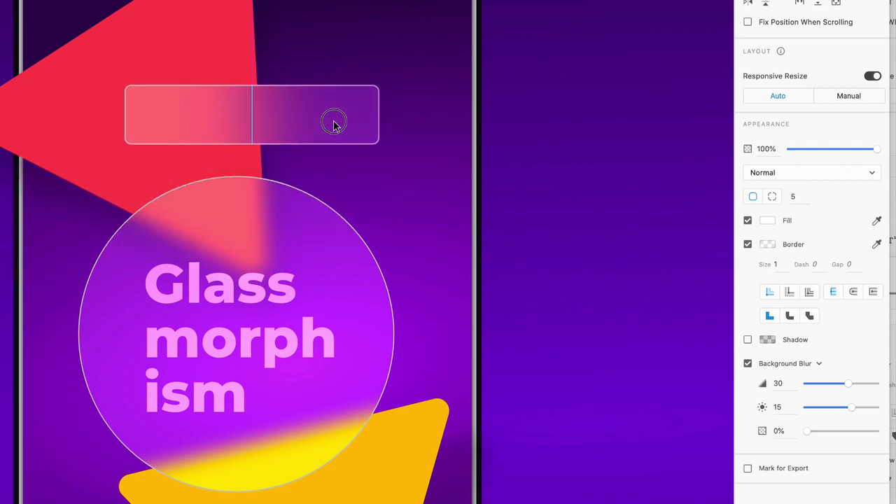
Copy the Glassmorphism text onto the glass bar, retype it as BUTTON, and lighten its weight
click(246, 296)
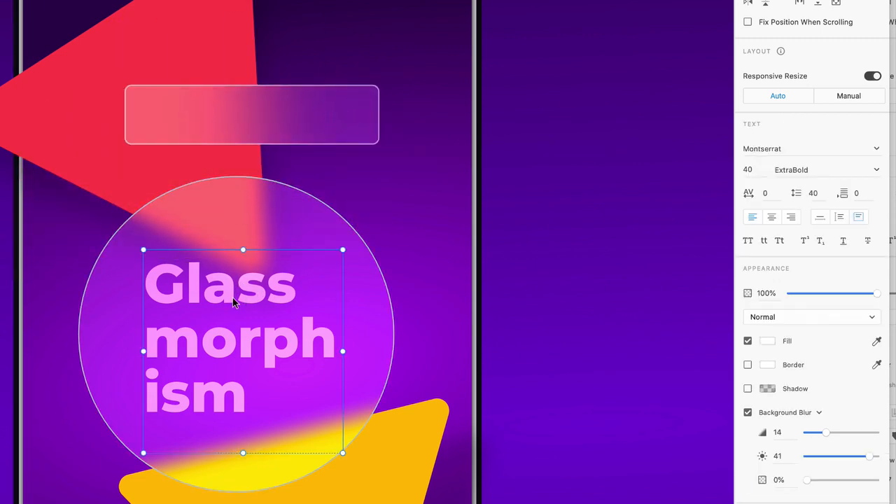
alt+drag(181, 280, 176, 109)
double_click(171, 110)
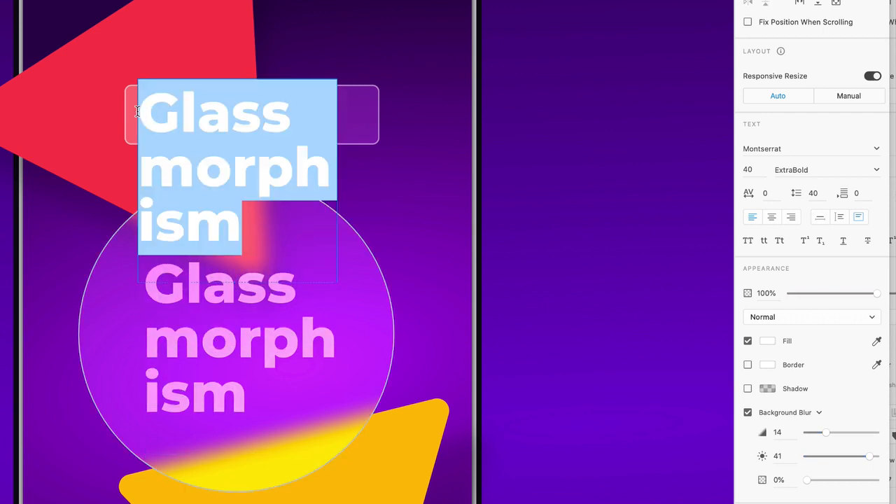
text(BUTTON)
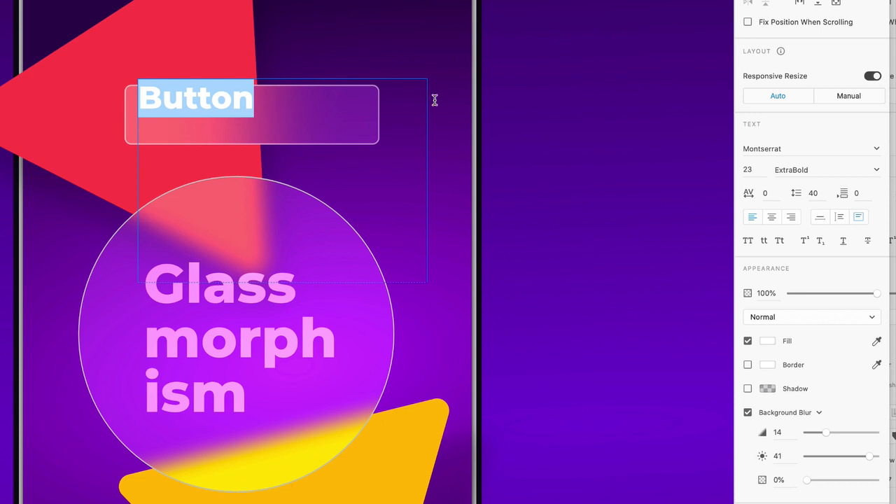
click(876, 174)
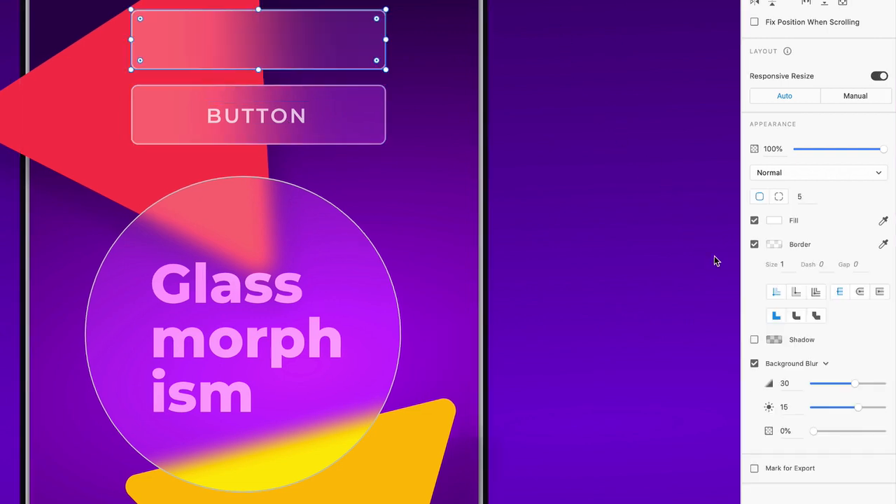
Copy the BUTTON label into the top bar and set its blur to 10 with brightness -14
click(755, 221)
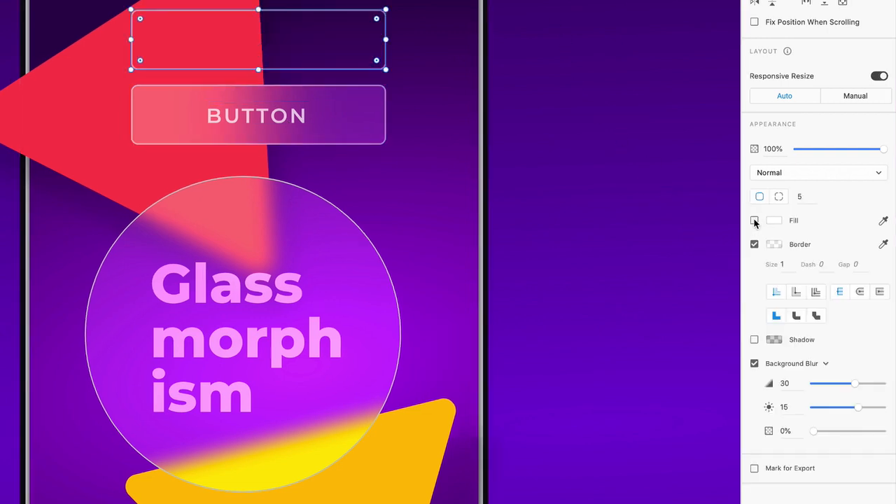
click(283, 126)
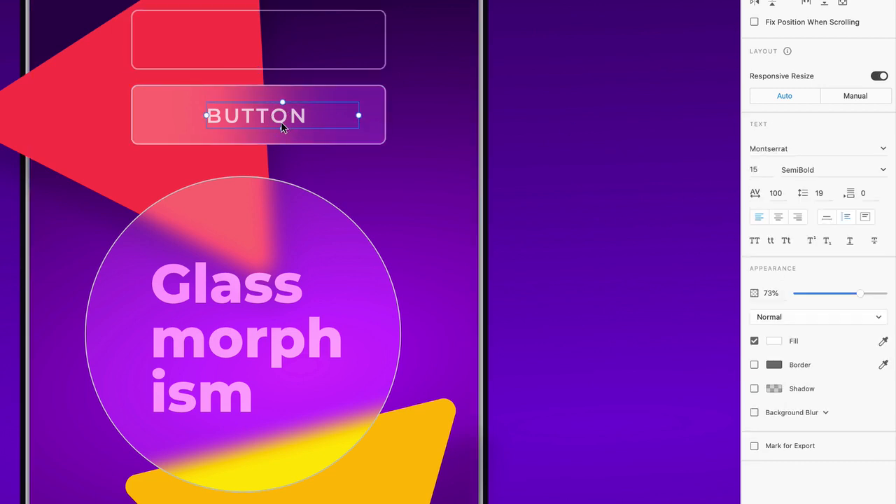
drag(282, 126, 285, 54)
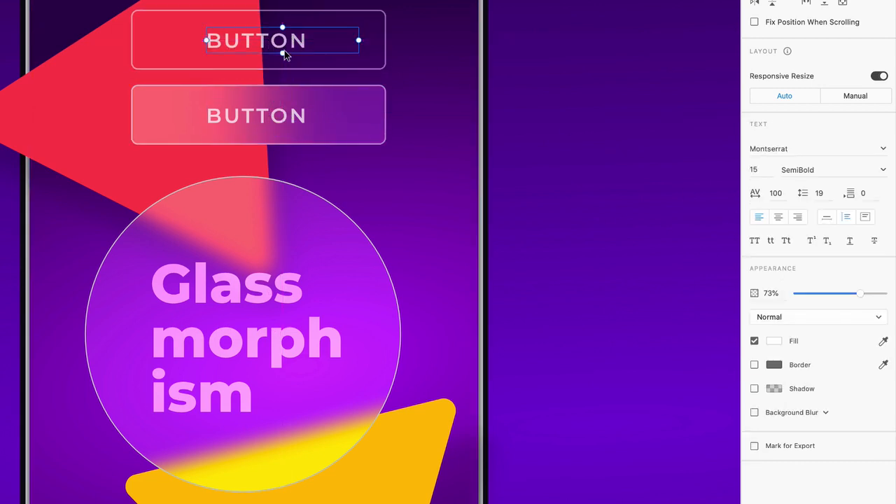
click(370, 14)
click(370, 10)
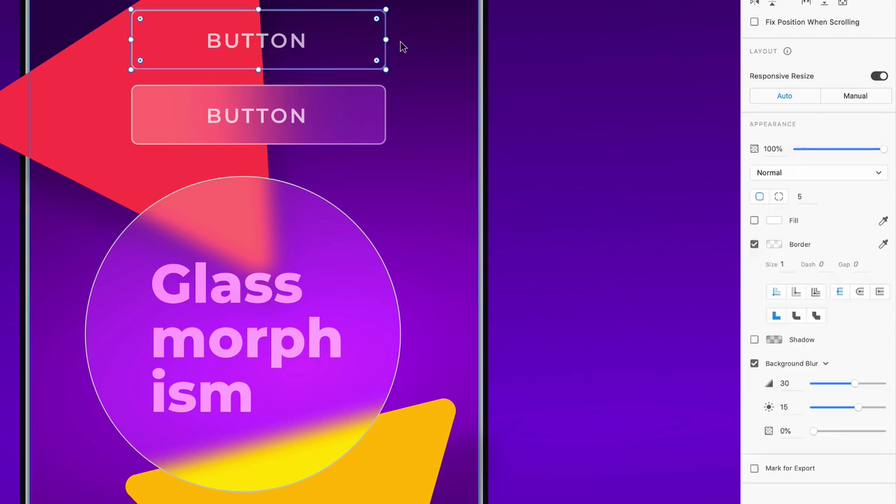
click(754, 221)
mouse_move(834, 384)
mouse_down()
mouse_move(815, 384)
mouse_move(857, 382)
mouse_move(826, 383)
mouse_up()
drag(858, 407, 837, 411)
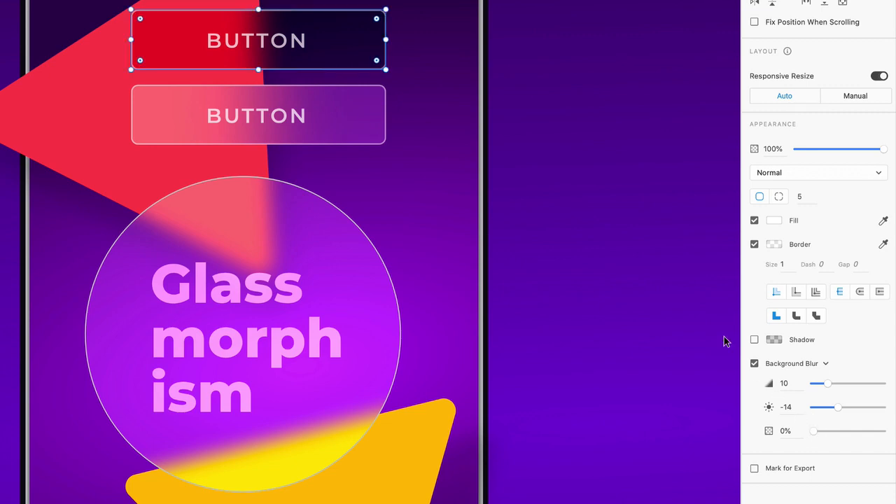
Draw a wide rectangle across the yellow triangle and round its ends into a pill
click(363, 304)
scroll(362, 301, down, 5)
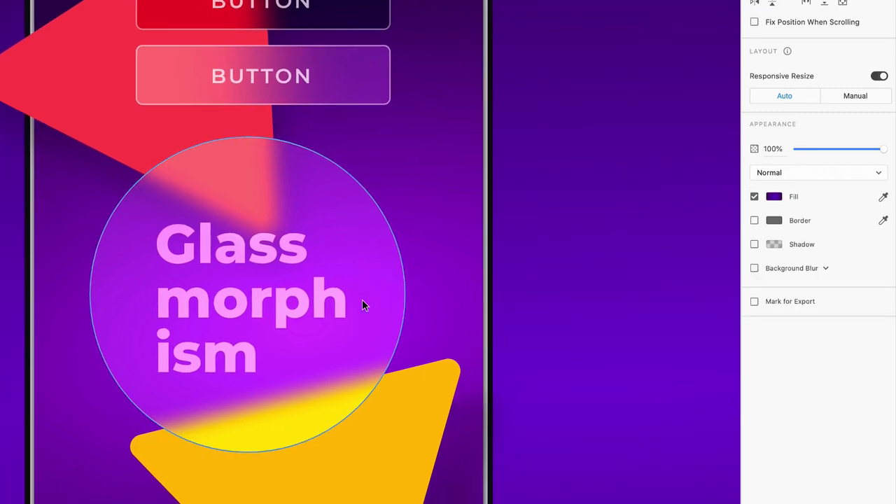
scroll(362, 305, down, 5)
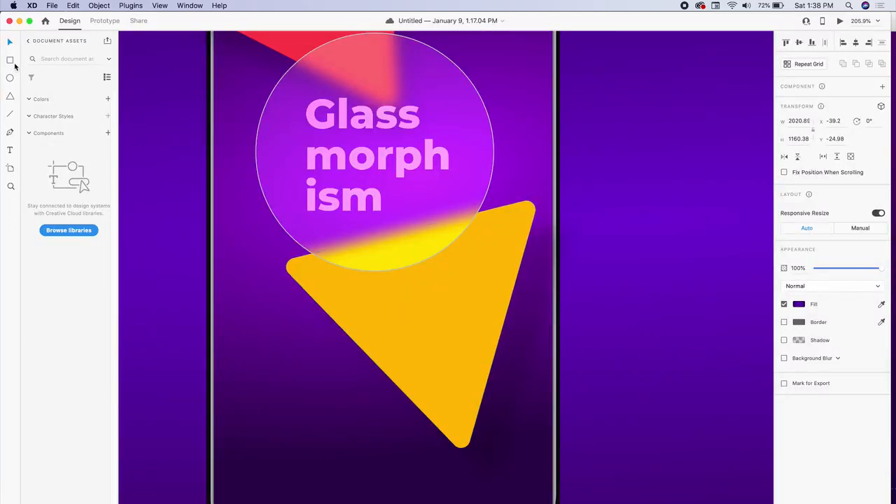
click(11, 61)
drag(254, 324, 526, 374)
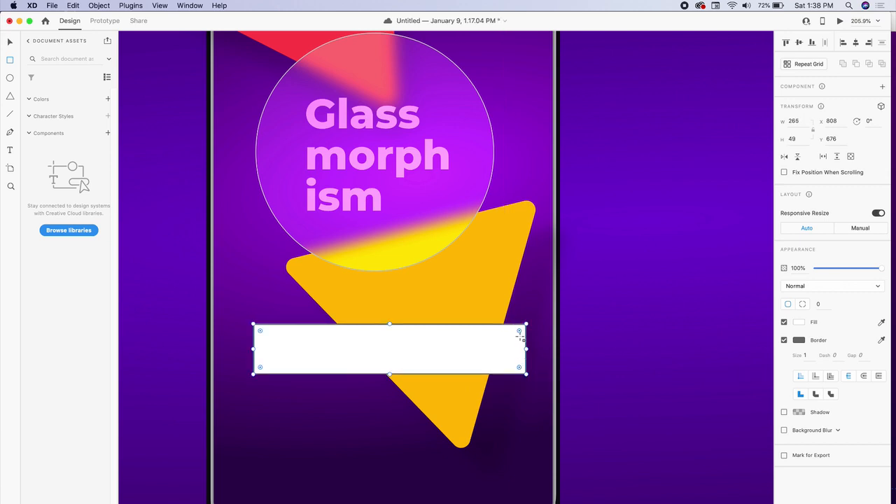
drag(519, 331, 489, 348)
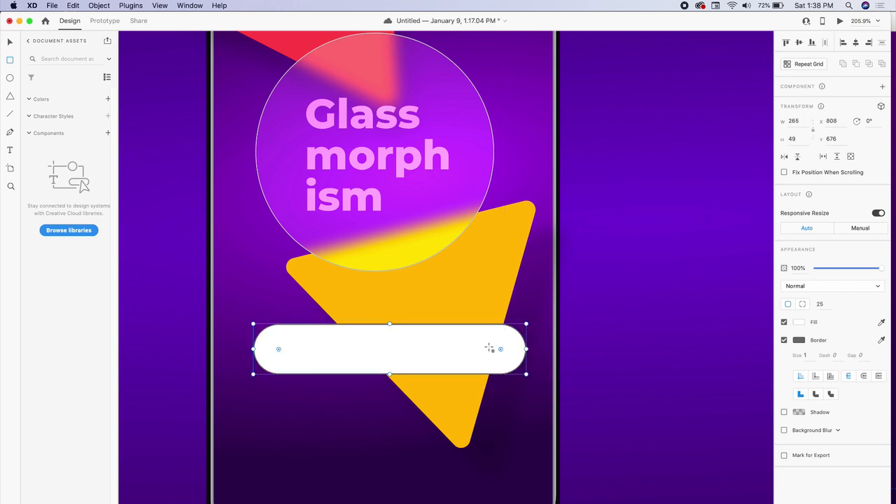
Give the pill a 50% white border and background blur of 11, and make it shorter
click(799, 339)
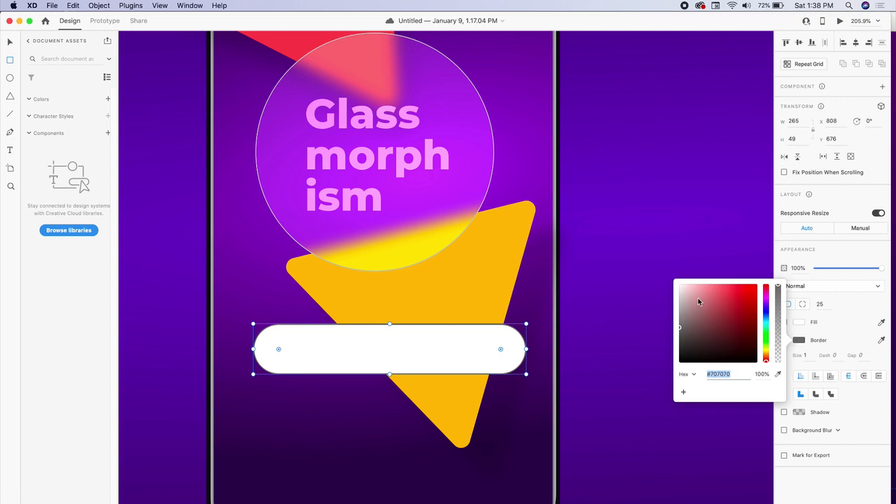
click(762, 374)
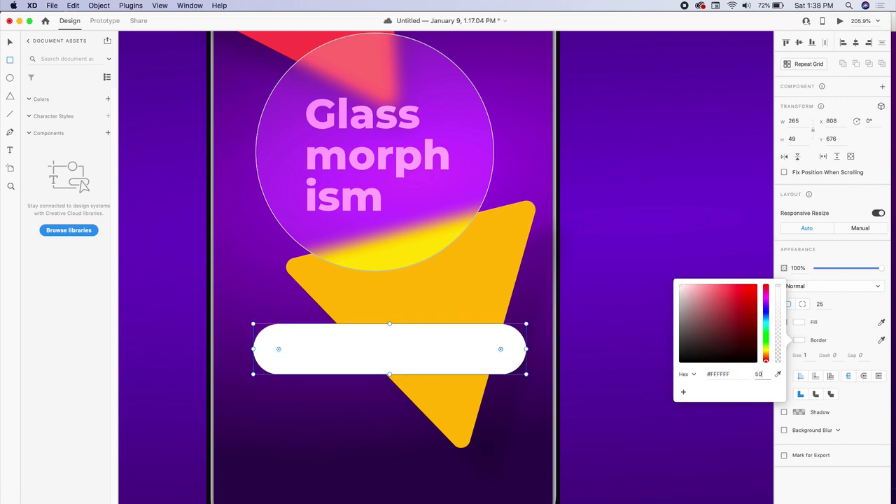
key(Return)
click(515, 358)
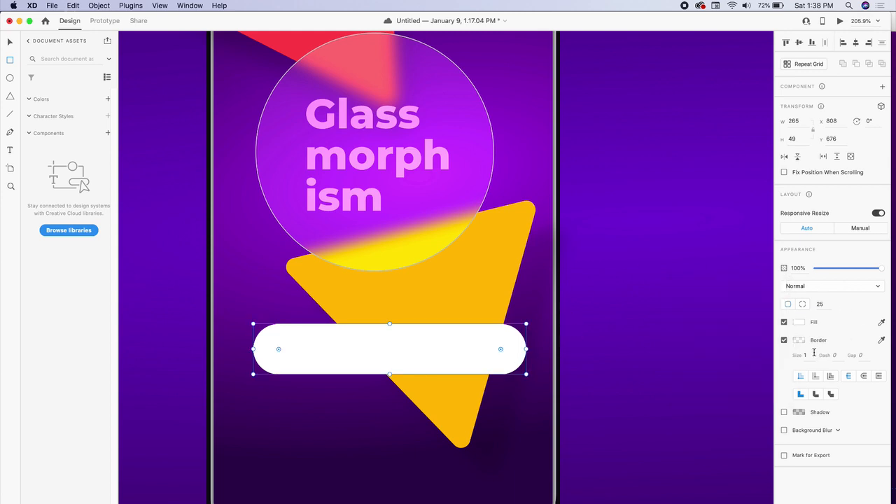
click(784, 431)
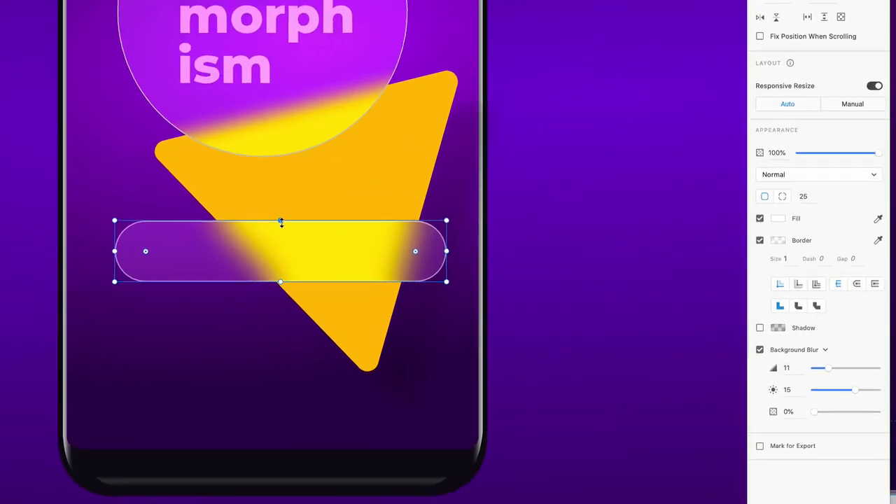
drag(390, 324, 390, 334)
drag(275, 228, 274, 229)
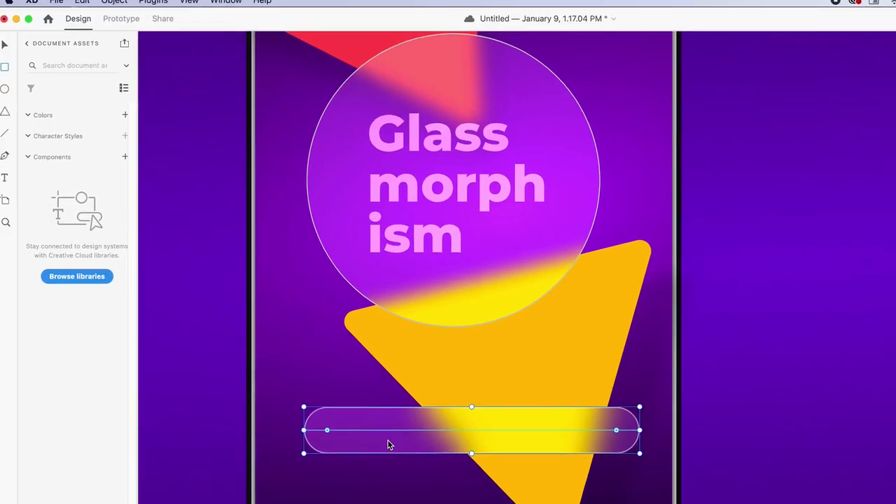
Draw a small rounded knob at the left end of the glass pill
scroll(162, 260, up, 3)
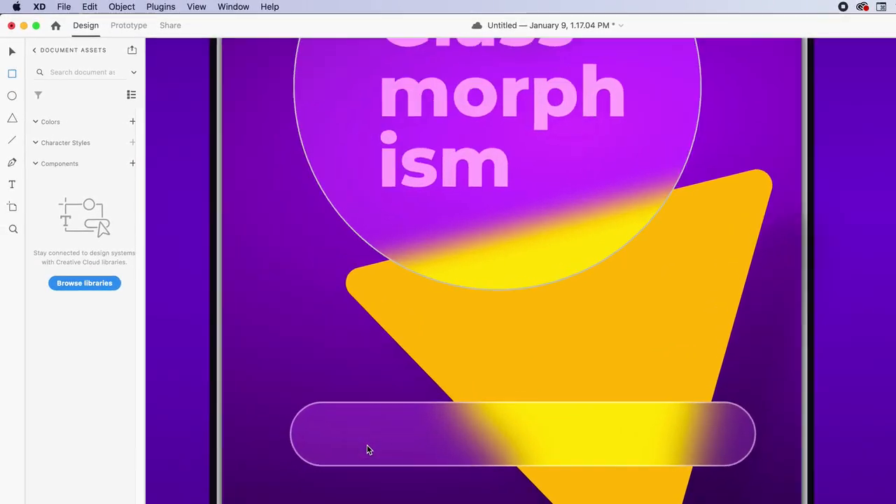
scroll(367, 450, up, 3)
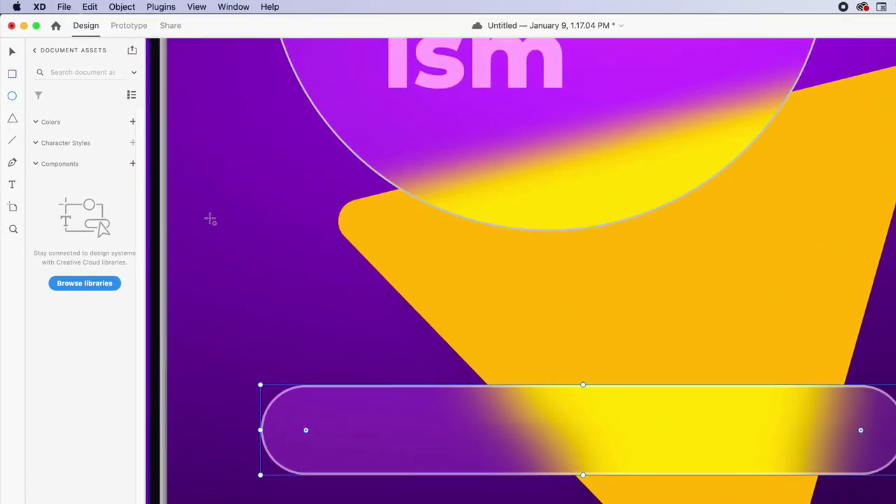
drag(260, 240, 354, 300)
key(BackSpace)
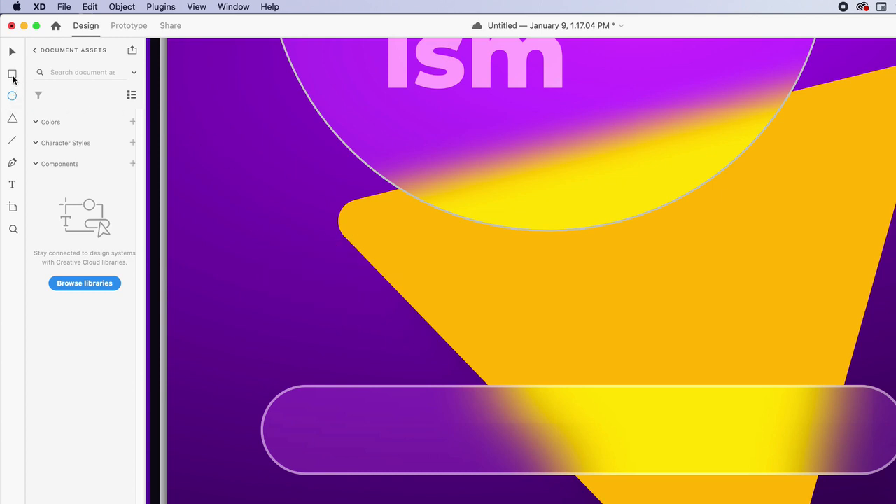
click(12, 76)
drag(294, 400, 402, 460)
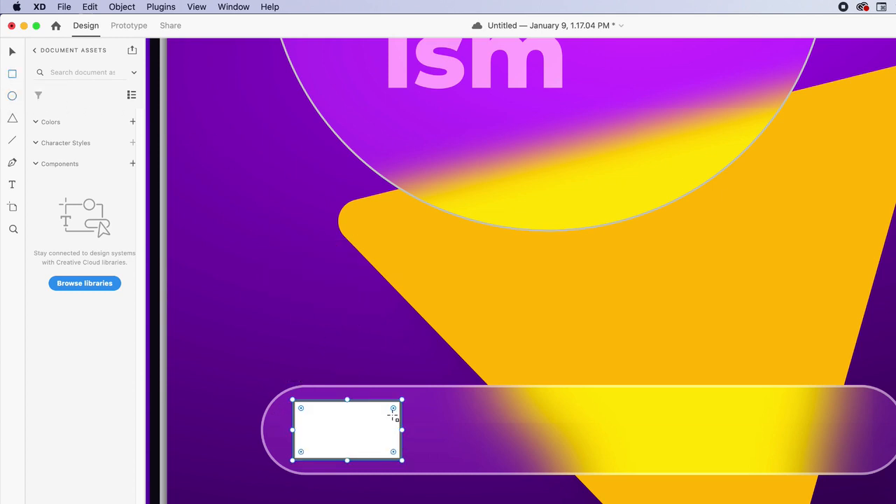
drag(393, 409, 357, 430)
key(Delete)
drag(391, 397, 400, 393)
mouse_move(376, 425)
mouse_down()
mouse_move(368, 416)
mouse_move(372, 425)
mouse_up()
Set the knob's white fill opacity to 50%
click(783, 265)
key(Tab)
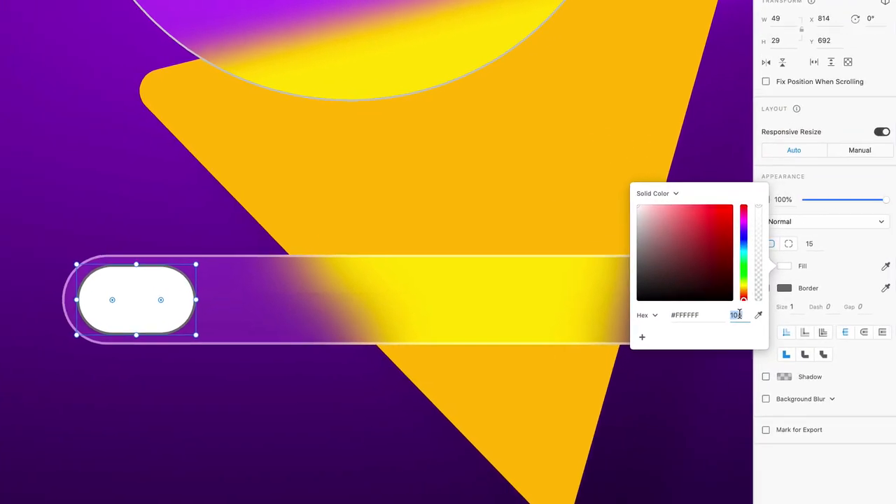
text(50)
key(Return)
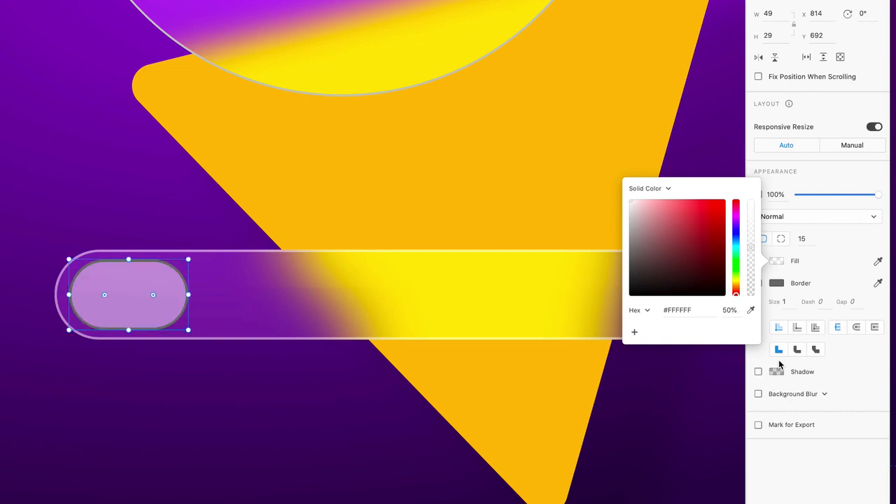
click(809, 499)
Add background blur to the knob and give it a white outline
click(757, 394)
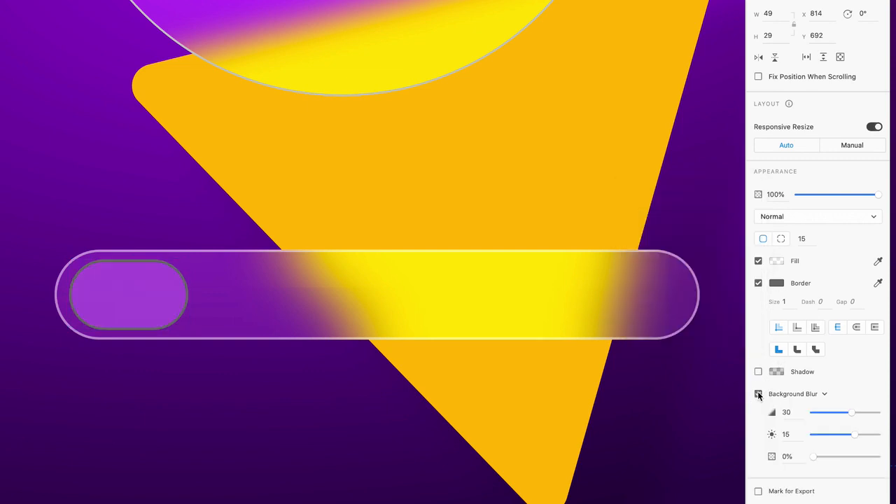
drag(851, 412, 839, 457)
click(776, 283)
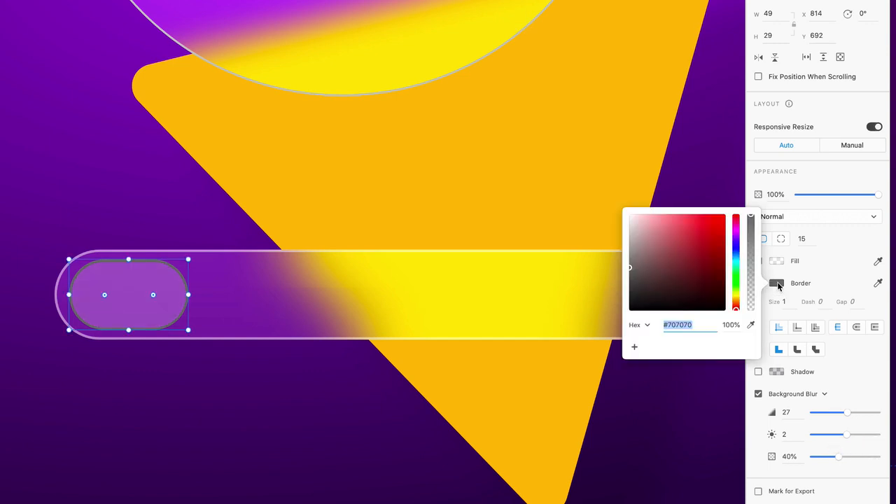
drag(667, 261, 609, 203)
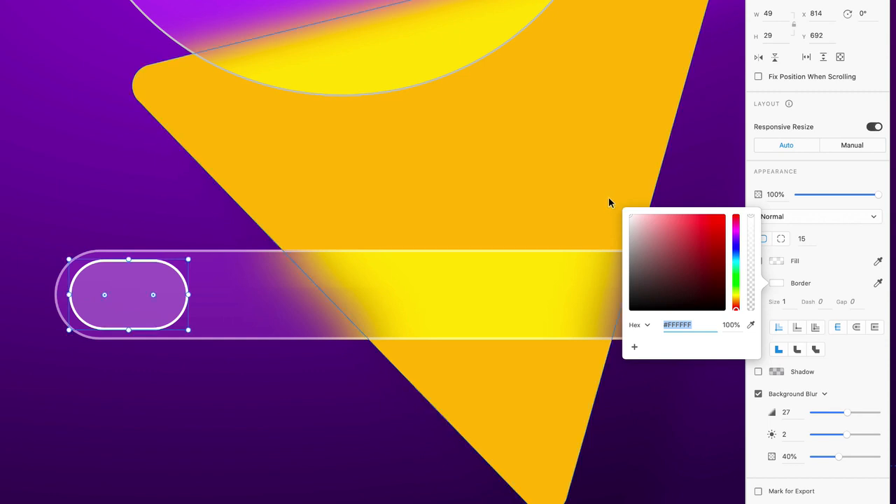
click(560, 147)
click(150, 300)
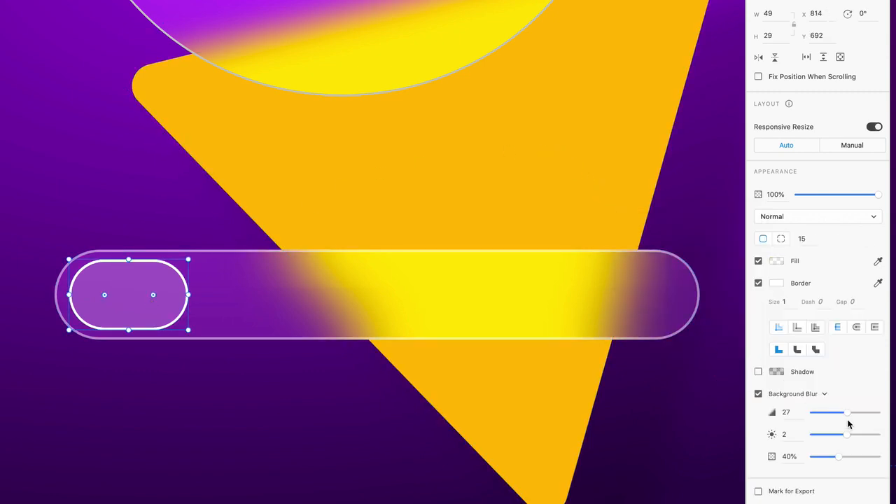
mouse_move(848, 413)
mouse_down()
mouse_move(867, 414)
mouse_move(823, 416)
mouse_move(848, 414)
mouse_up()
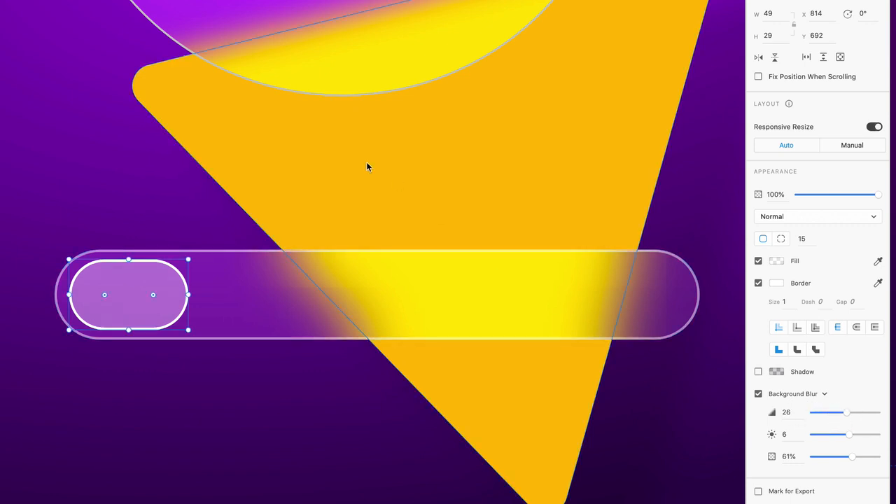
Select the large glass pill and clear its border size value
click(366, 167)
click(404, 292)
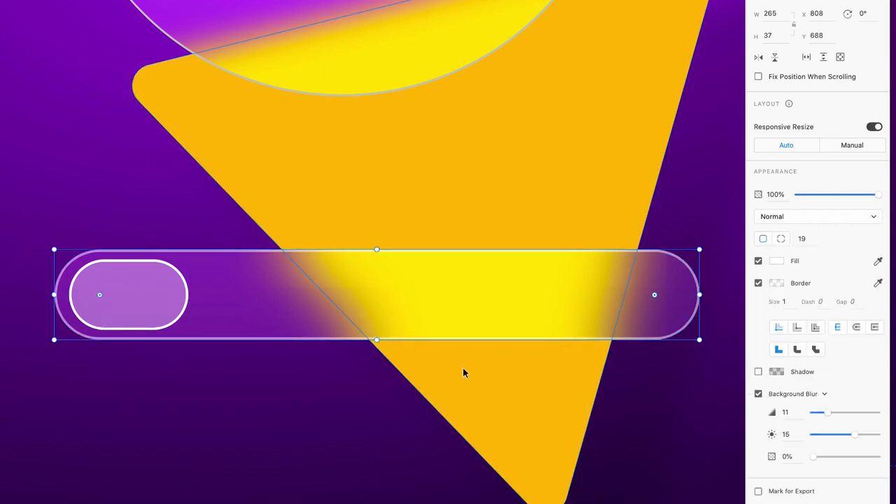
click(177, 184)
scroll(202, 329, down, 5)
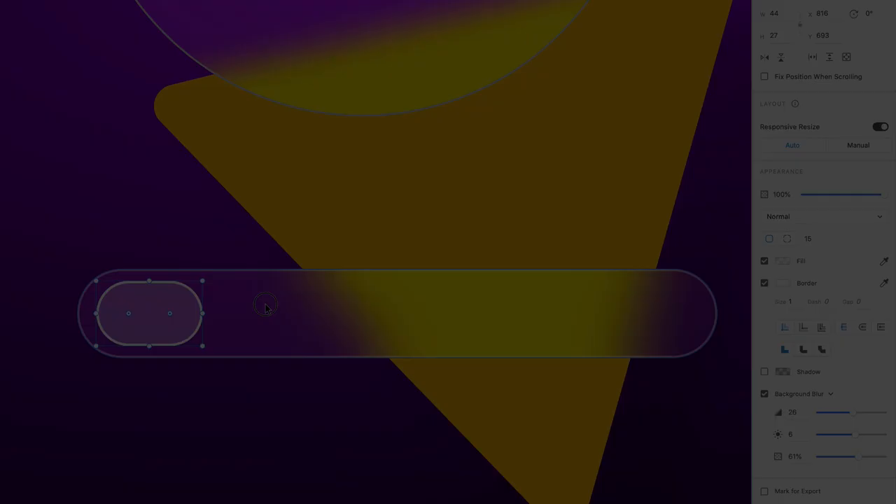
click(264, 306)
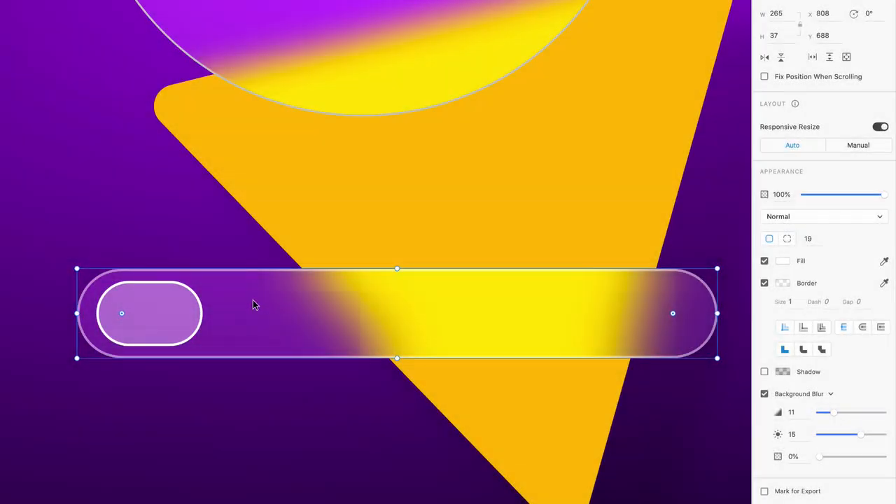
click(790, 304)
key(BackSpace)
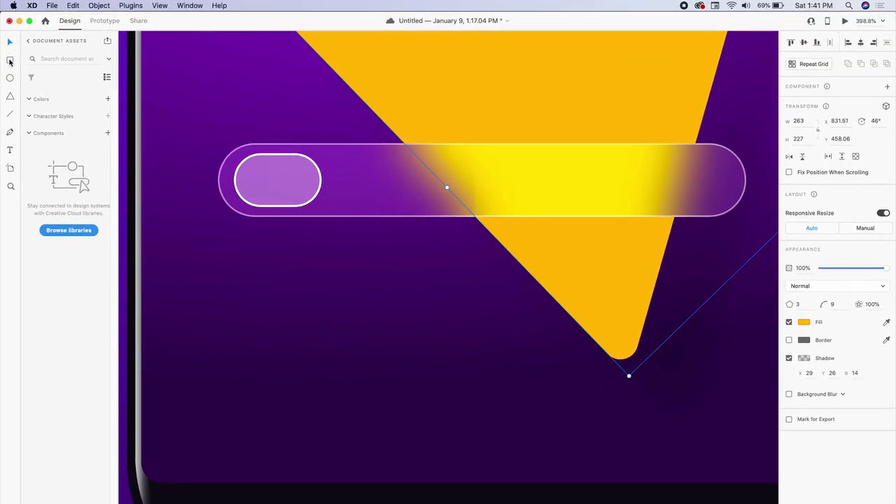
Type the text $158,024 in a new text box below the pill
click(9, 149)
click(288, 336)
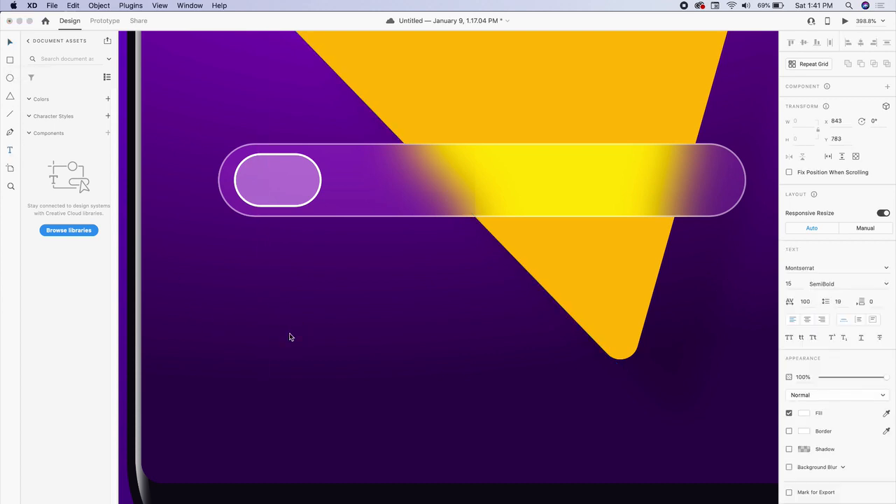
text($15)
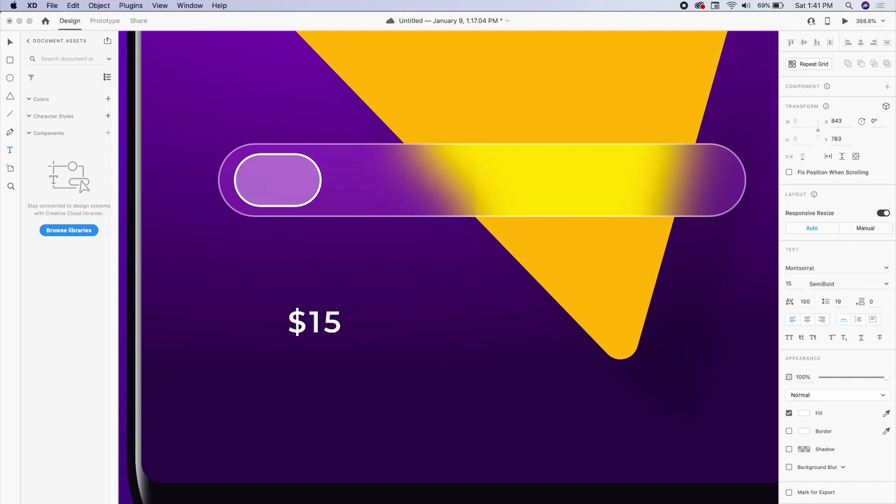
text(8,024)
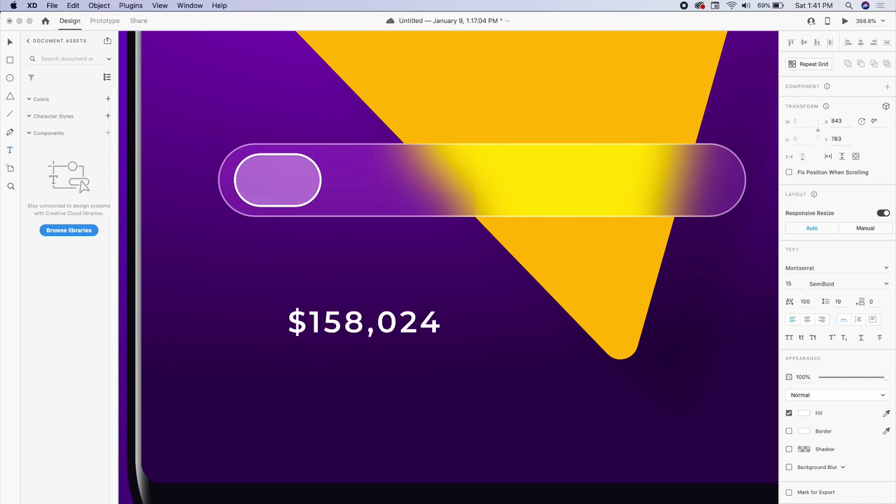
Style the price in Montserrat ExtraBold, size 33, with character spacing 0
click(392, 338)
key(super+a)
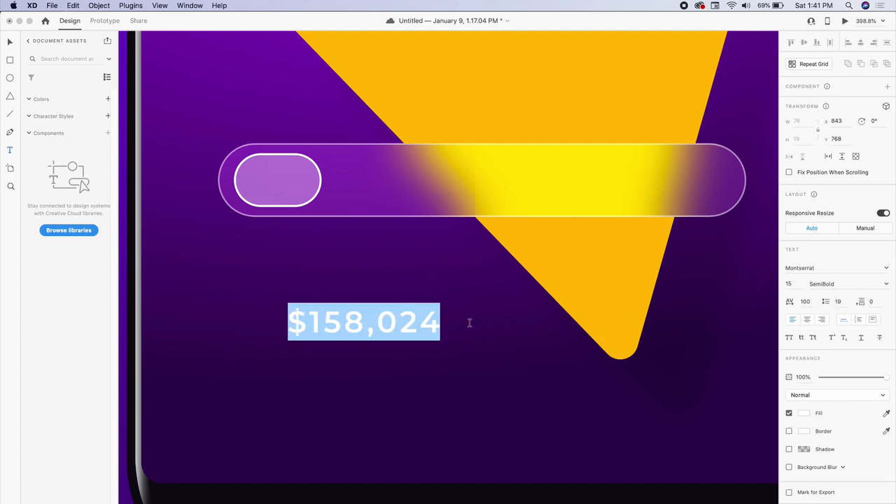
click(805, 301)
text(0)
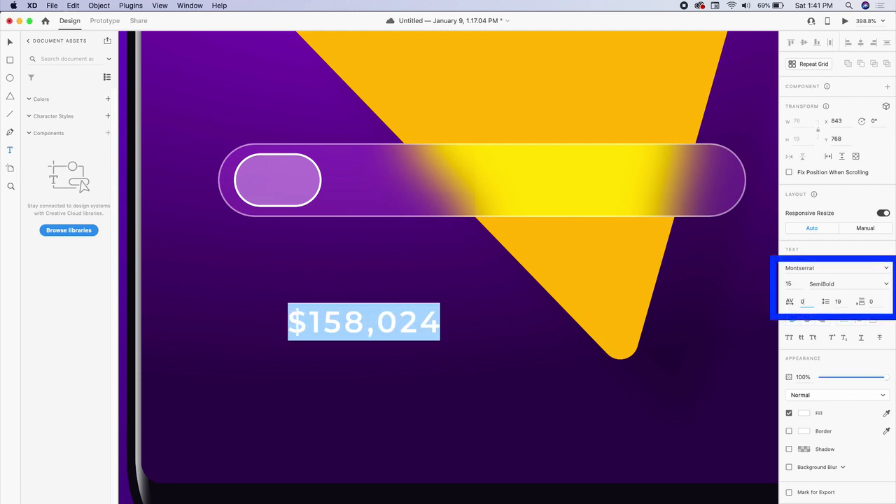
key(Return)
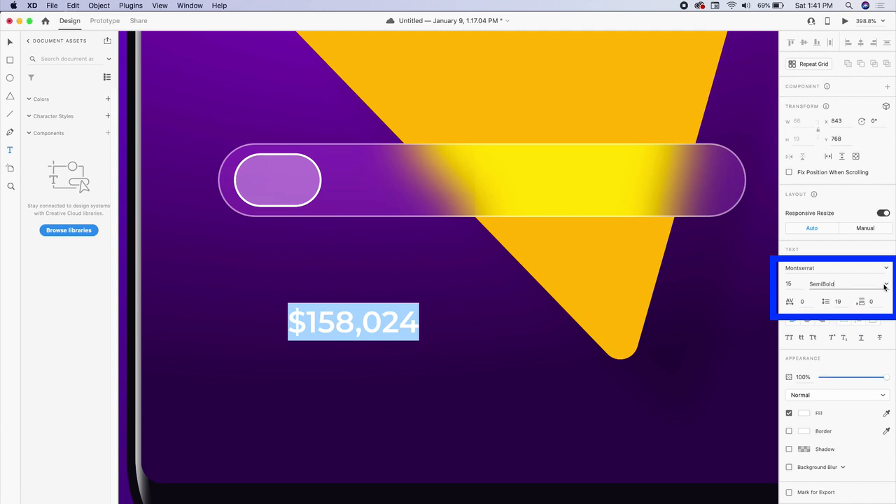
click(886, 284)
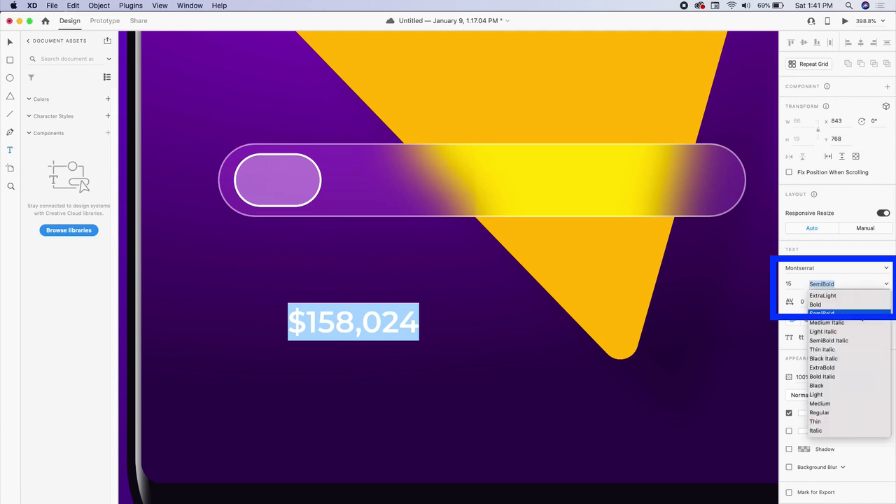
click(827, 369)
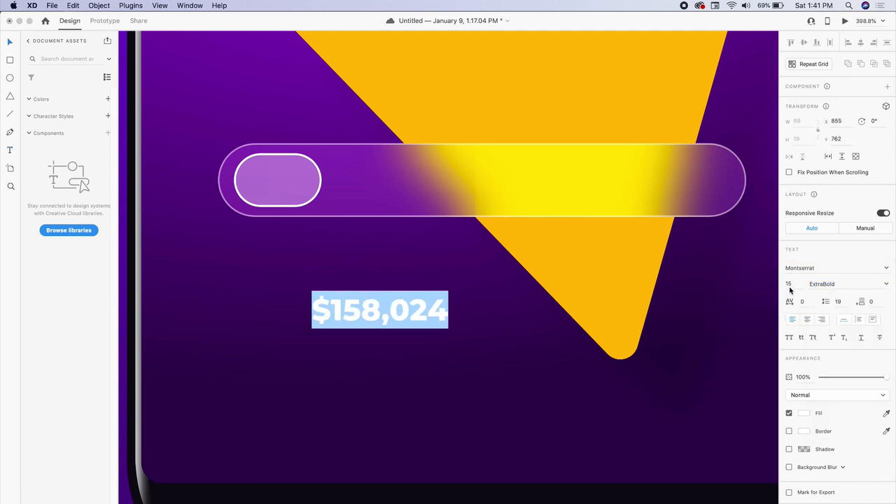
drag(794, 285, 771, 285)
text(33)
key(Return)
Move the $158,024 text so it sits just under the pill
click(10, 42)
drag(428, 323, 364, 330)
scroll(366, 329, down, 3)
scroll(366, 330, up, 2)
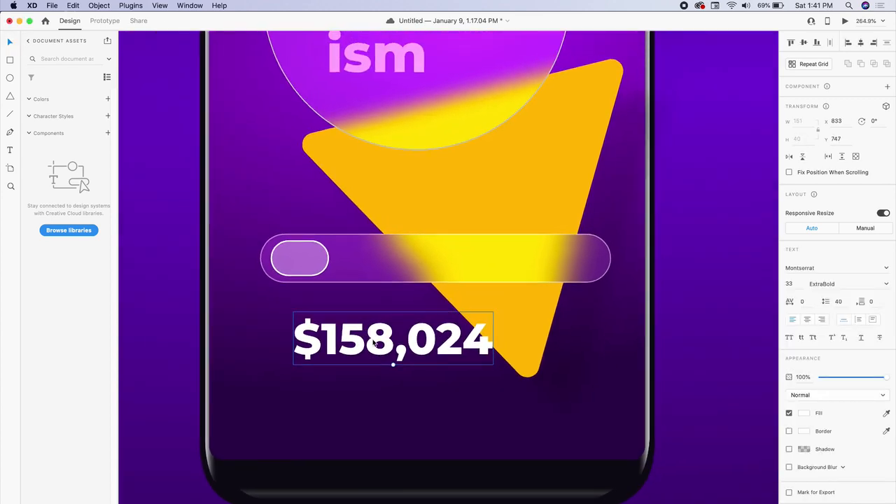
mouse_move(425, 336)
mouse_down()
mouse_move(477, 329)
mouse_move(526, 364)
mouse_move(448, 332)
mouse_move(424, 331)
mouse_up()
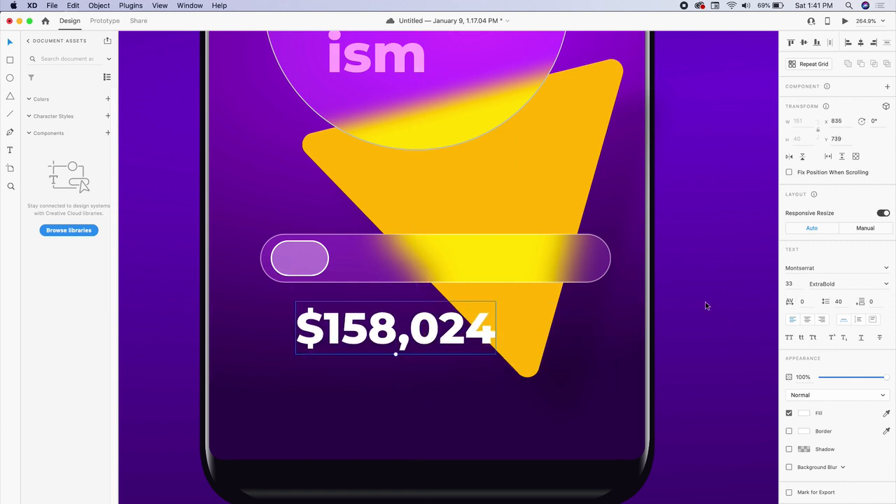
Enable Border and Background Blur on the price text and tune blur, brightness and opacity
click(789, 431)
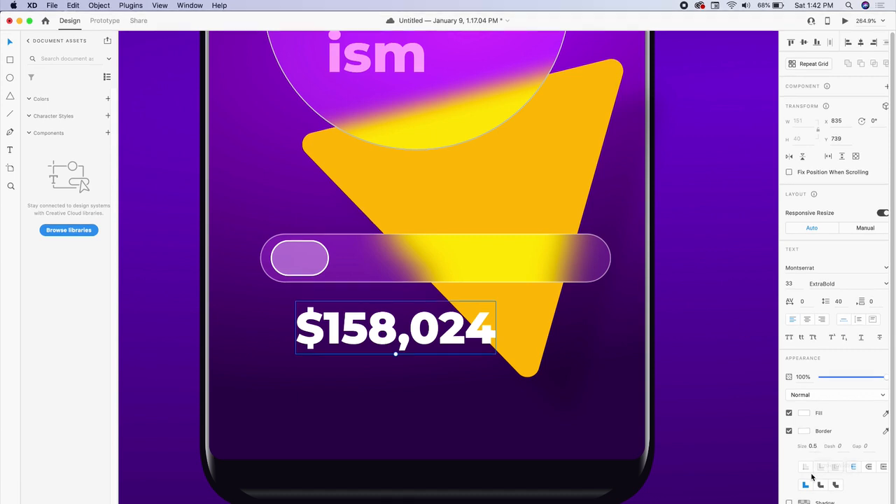
click(790, 503)
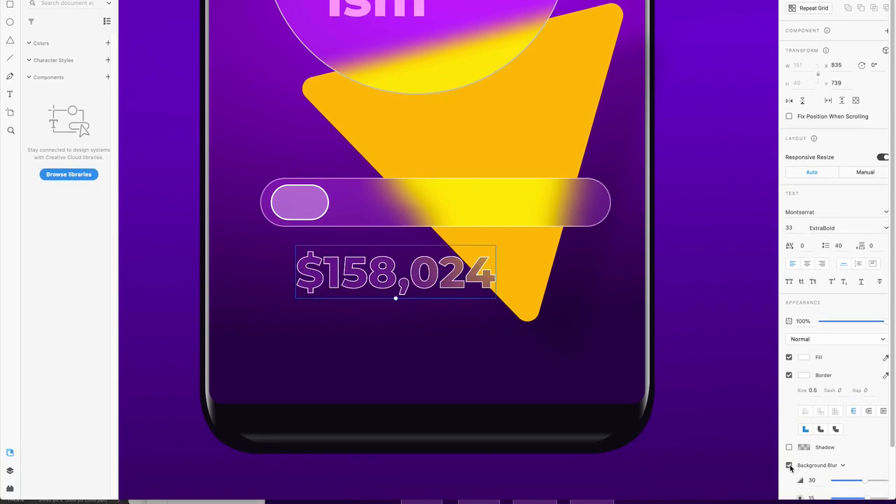
drag(865, 482, 859, 481)
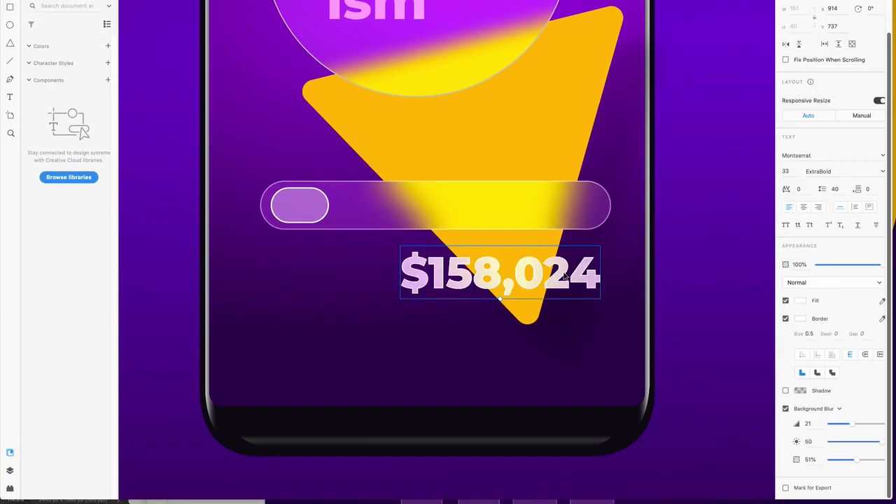
mouse_move(560, 282)
mouse_down()
mouse_move(466, 136)
mouse_move(430, 146)
mouse_move(524, 231)
mouse_move(574, 300)
mouse_move(556, 288)
mouse_up()
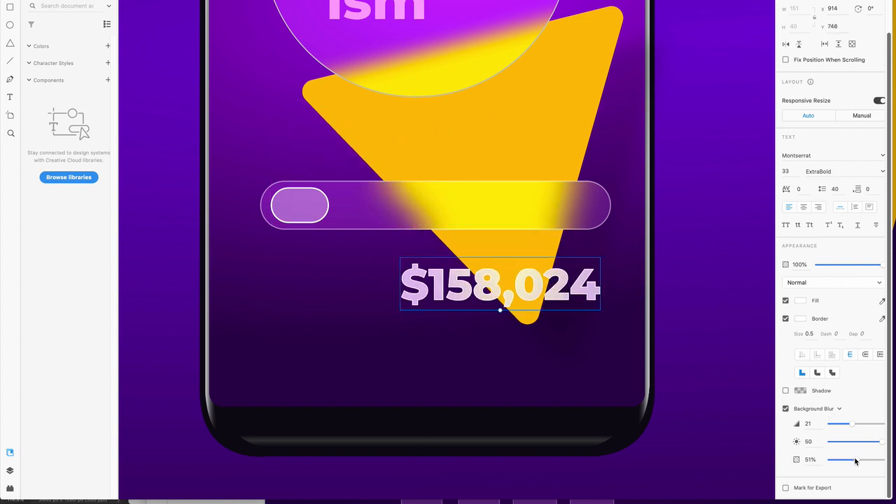
drag(855, 460, 879, 442)
drag(852, 424, 833, 425)
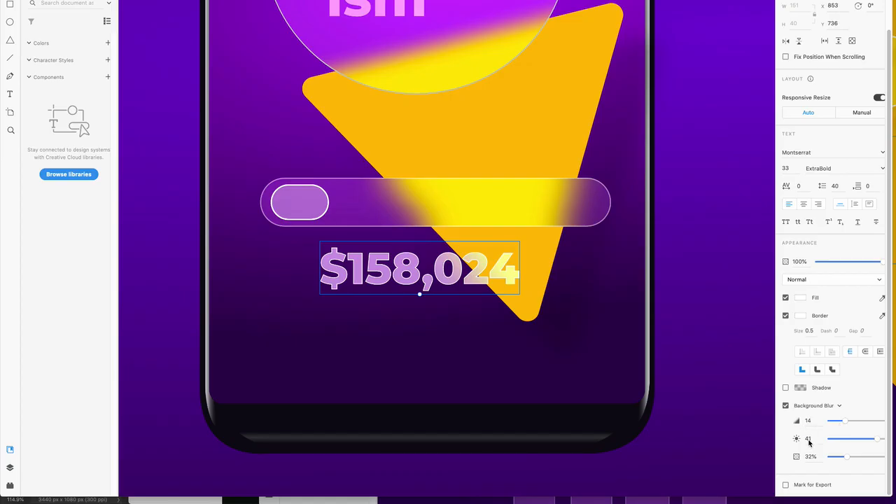
drag(516, 272, 460, 280)
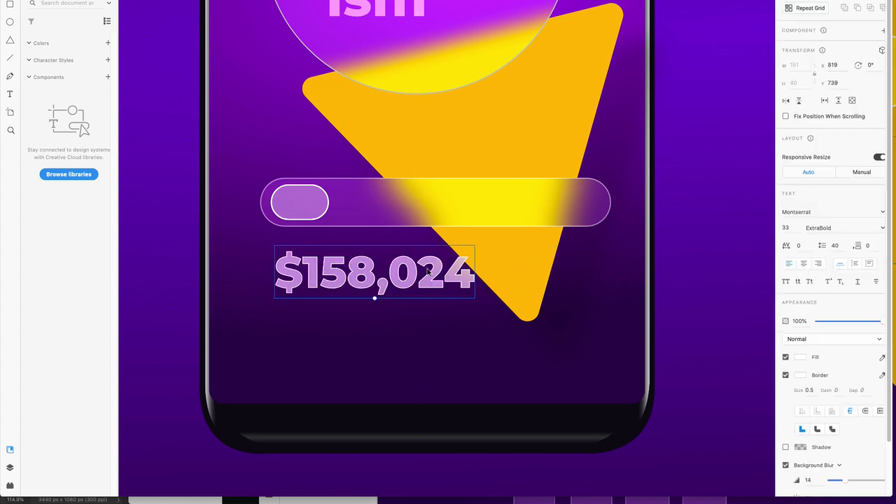
Set the price text's border opacity to 50%, then deselect it
click(799, 376)
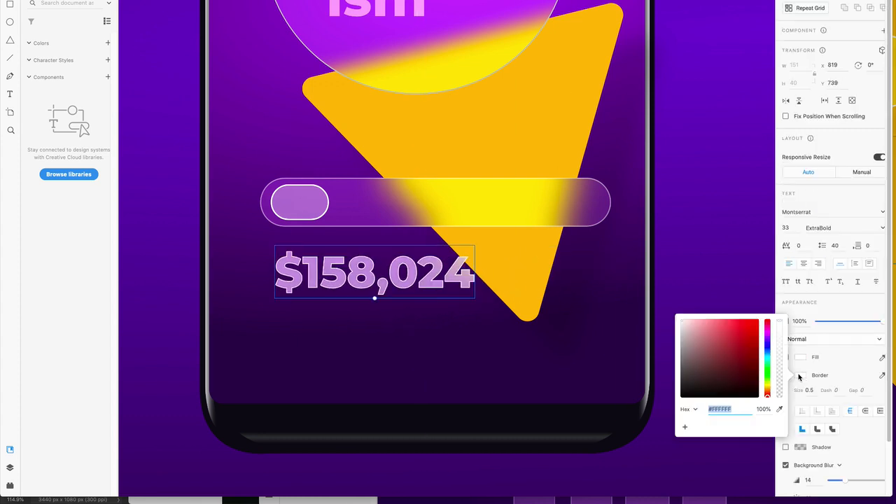
click(770, 411)
text(50)
key(Return)
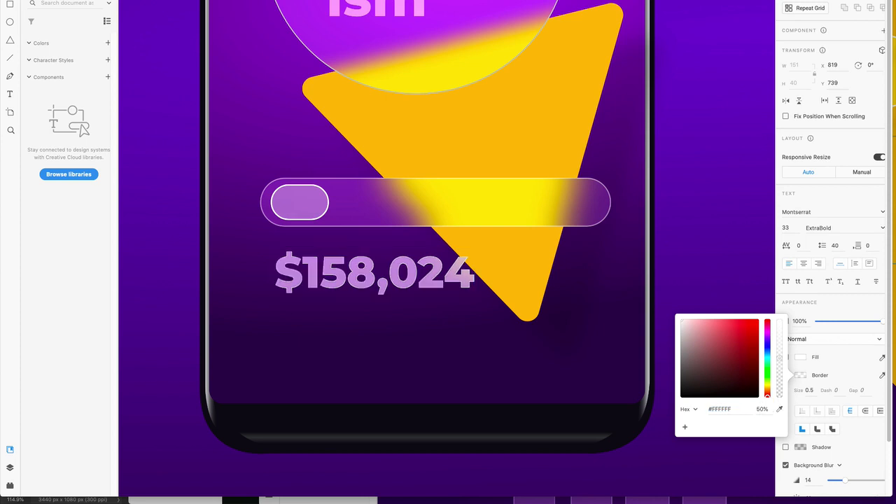
click(692, 248)
click(684, 242)
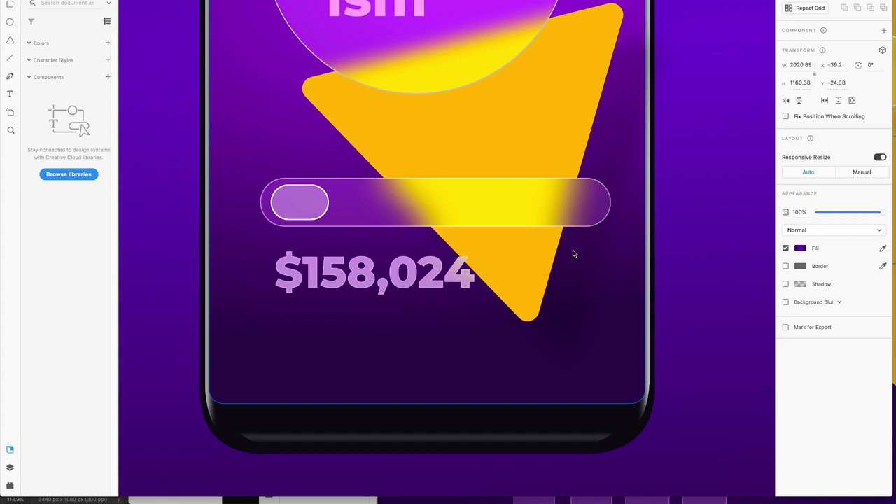
key(r)
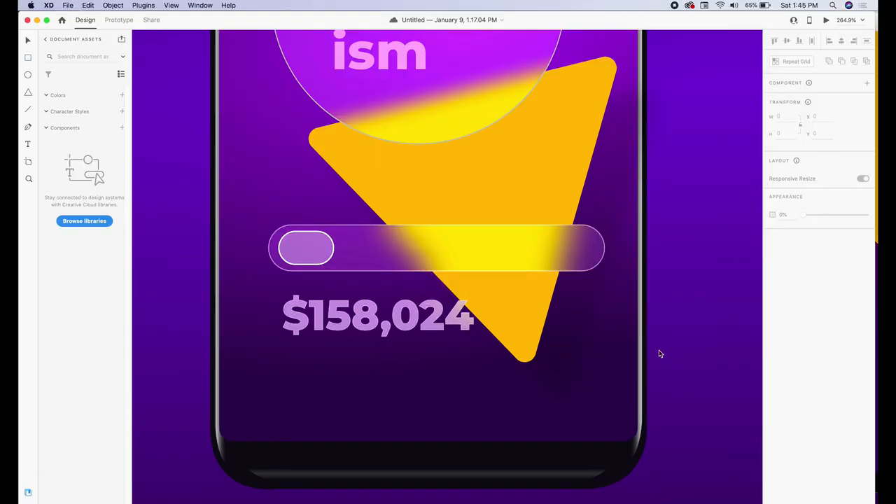
Draw a narrow rectangle below the price and shorten it from the top edge
click(28, 58)
mouse_move(333, 341)
mouse_down()
mouse_move(372, 437)
mouse_move(350, 441)
mouse_move(360, 441)
mouse_up()
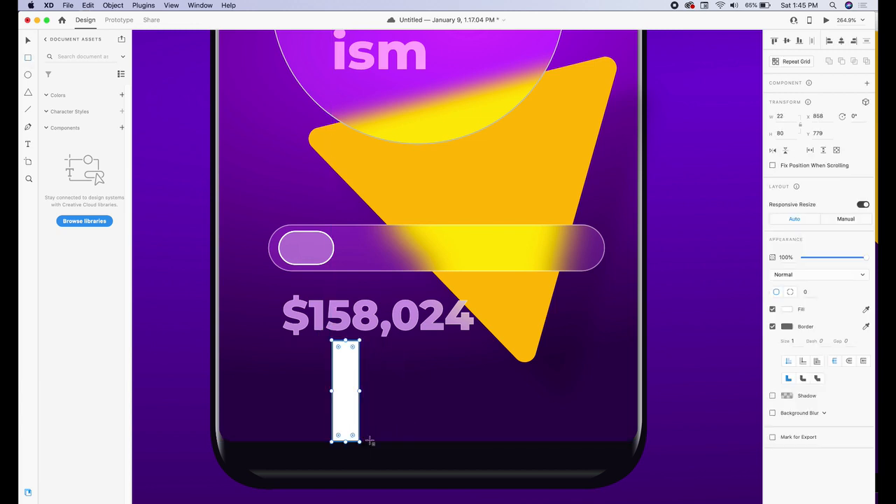
drag(346, 341, 346, 350)
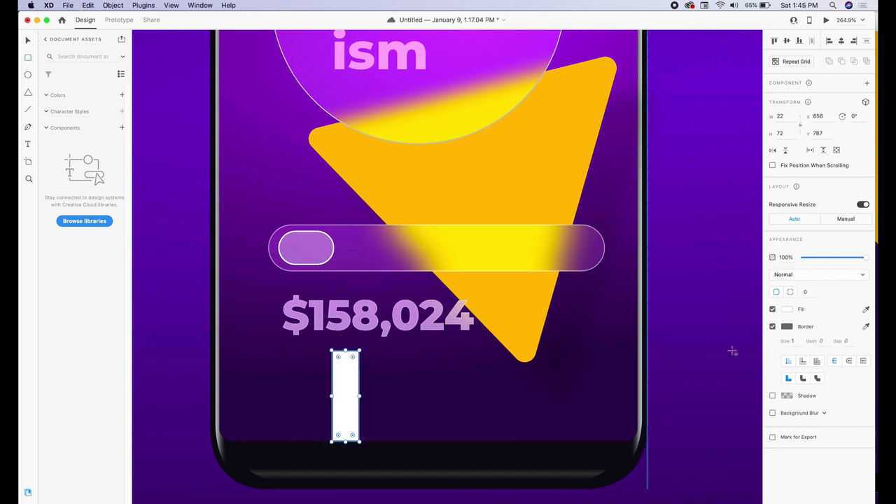
Give the bar Background Blur and a 0.5-size border at 50% opacity
click(773, 413)
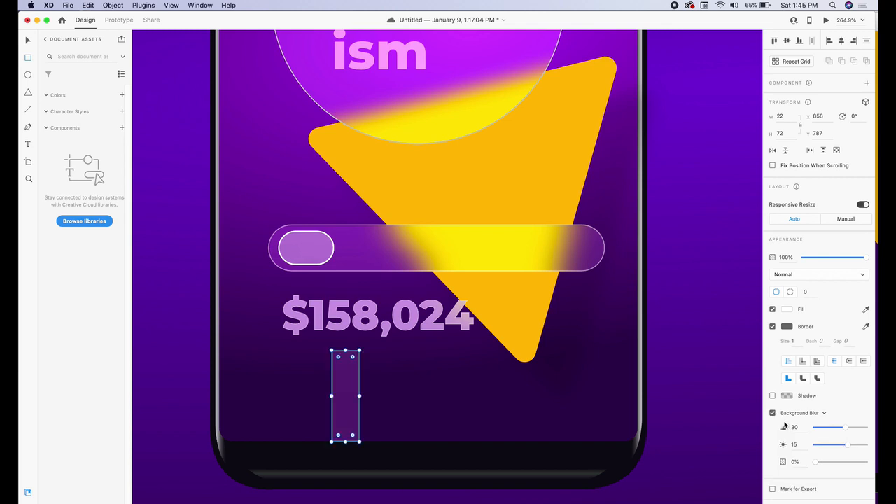
click(788, 327)
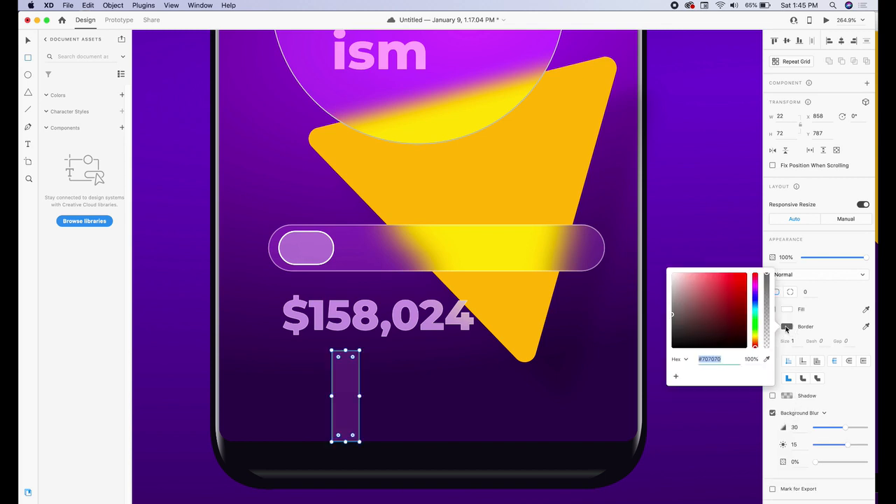
click(751, 359)
text(50)
key(Return)
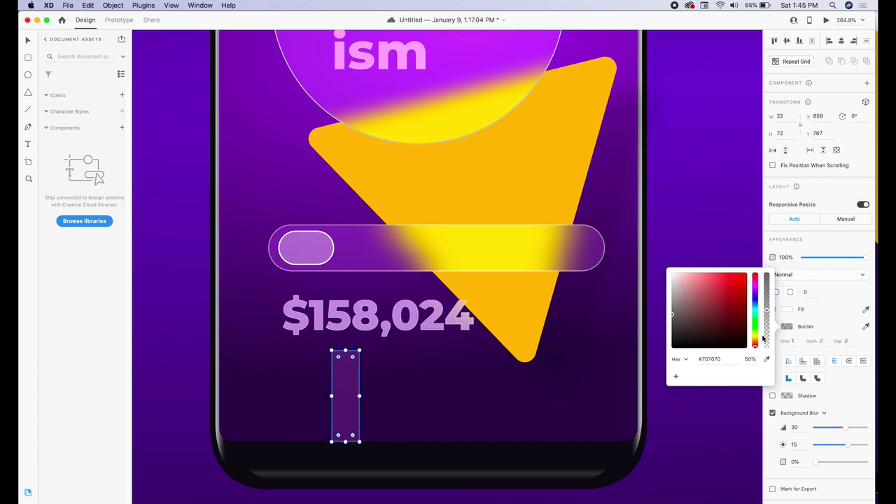
click(792, 339)
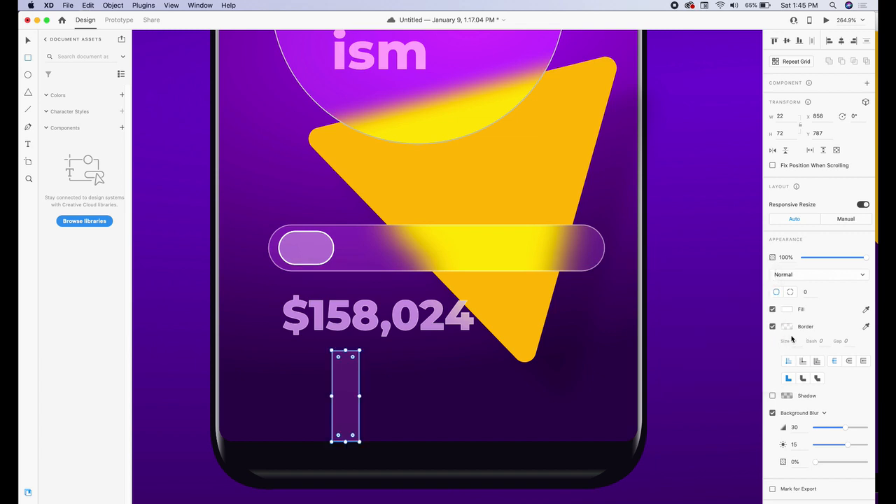
click(793, 340)
text(.5)
key(Return)
Round the bar's top-left and top-right corners slightly, to radius 2
scroll(350, 371, up, 5)
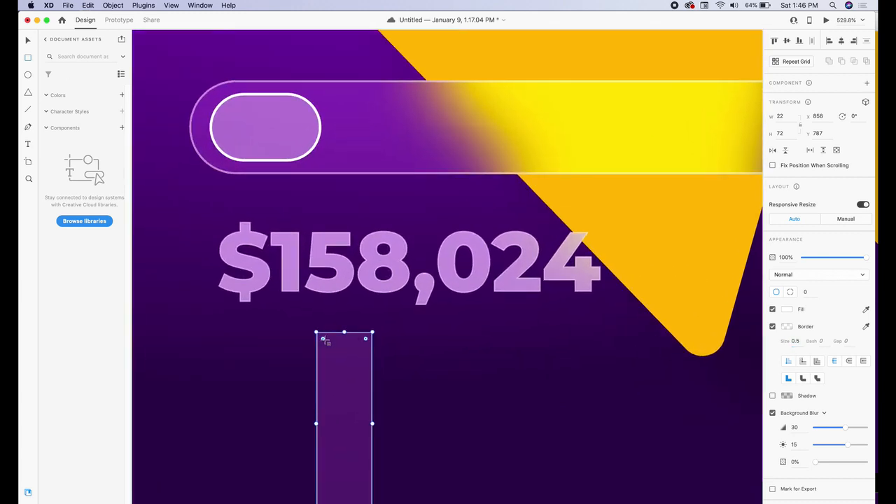
scroll(327, 370, up, 2)
scroll(330, 372, down, 3)
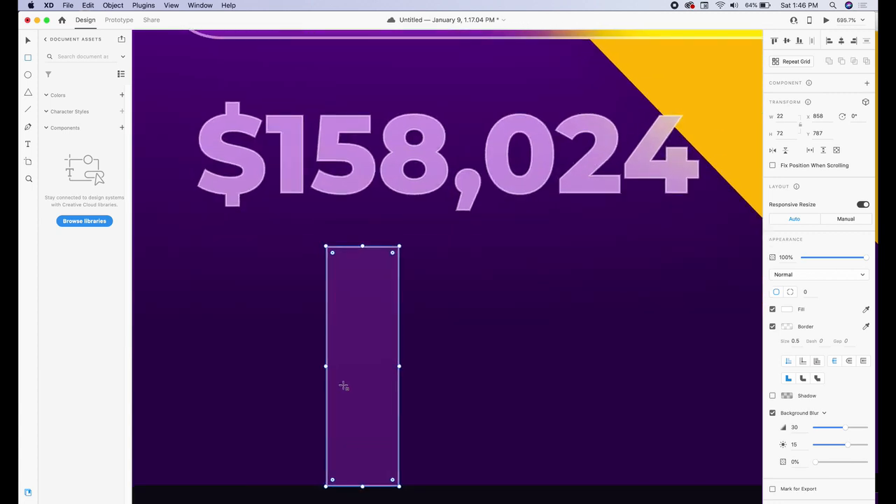
scroll(339, 315, up, 1)
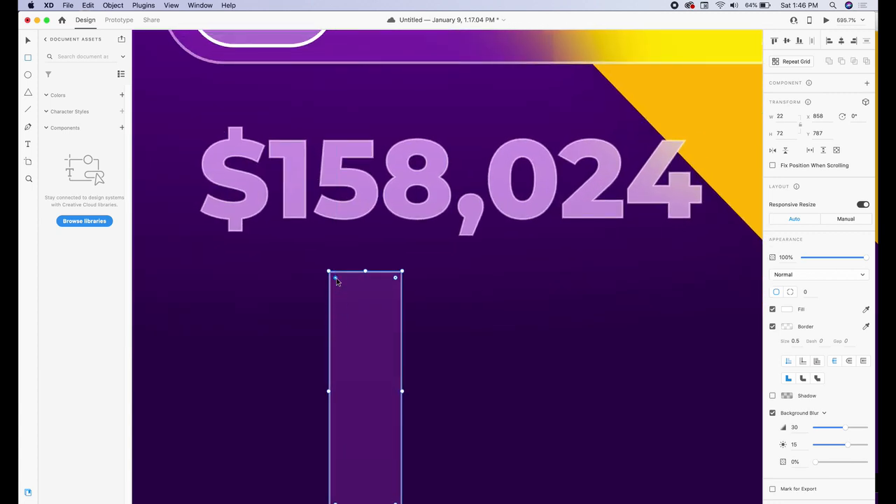
drag(336, 280, 339, 283)
drag(396, 279, 396, 280)
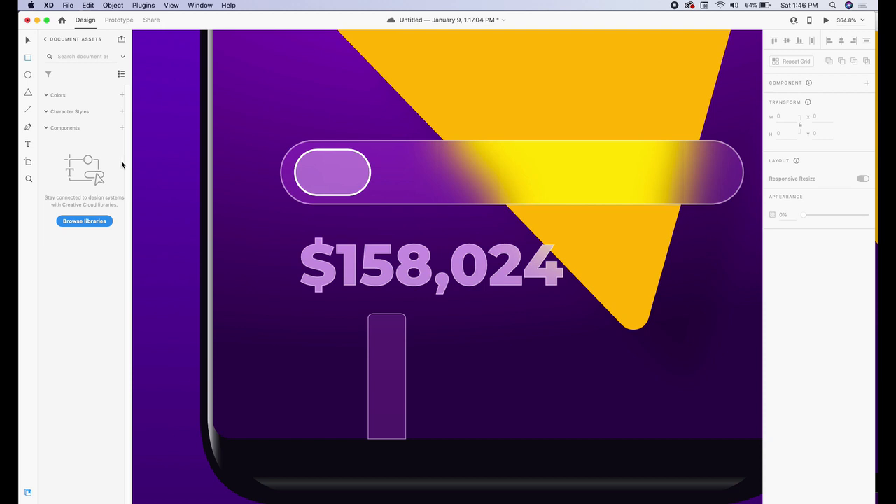
Draw a wide rectangle below the price and fill it bright green
click(29, 59)
drag(370, 360, 692, 419)
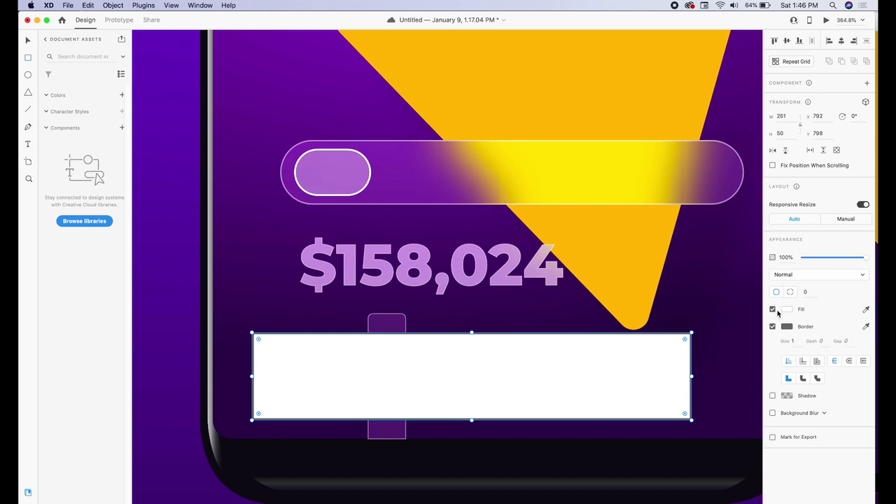
click(786, 311)
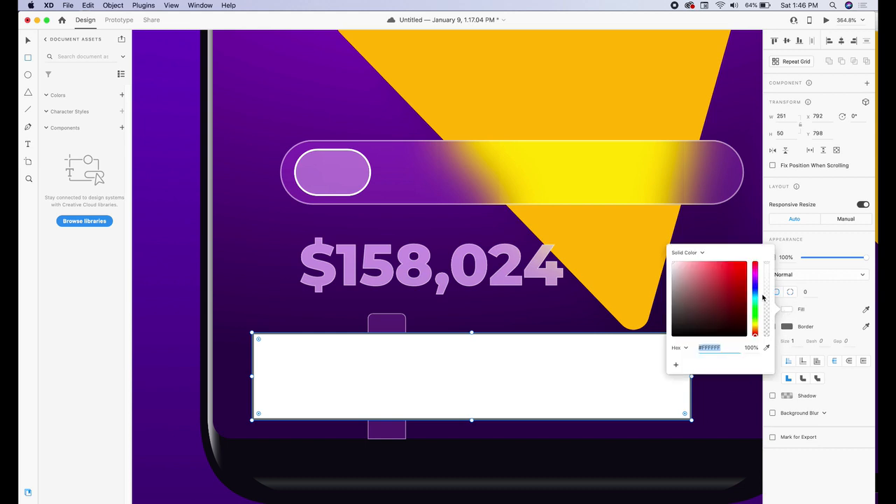
click(757, 309)
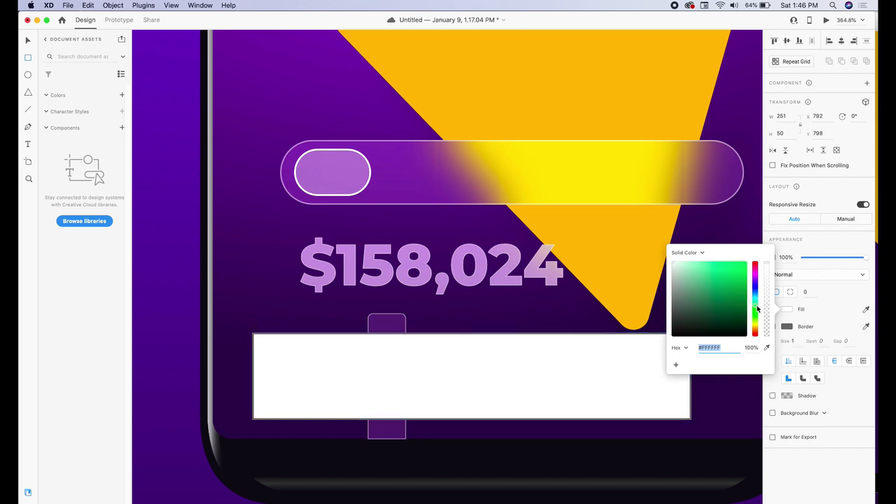
click(727, 265)
click(574, 310)
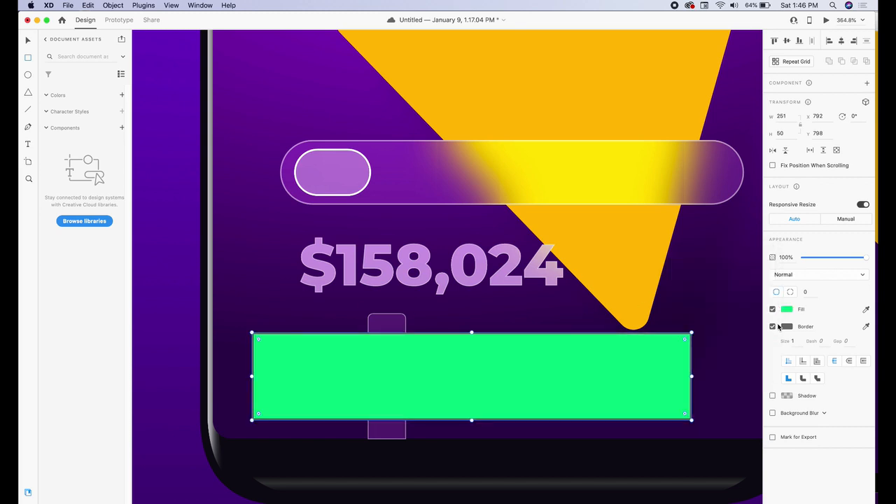
Remove the green rectangle's border, round it to radius 25, and send it backward
click(772, 328)
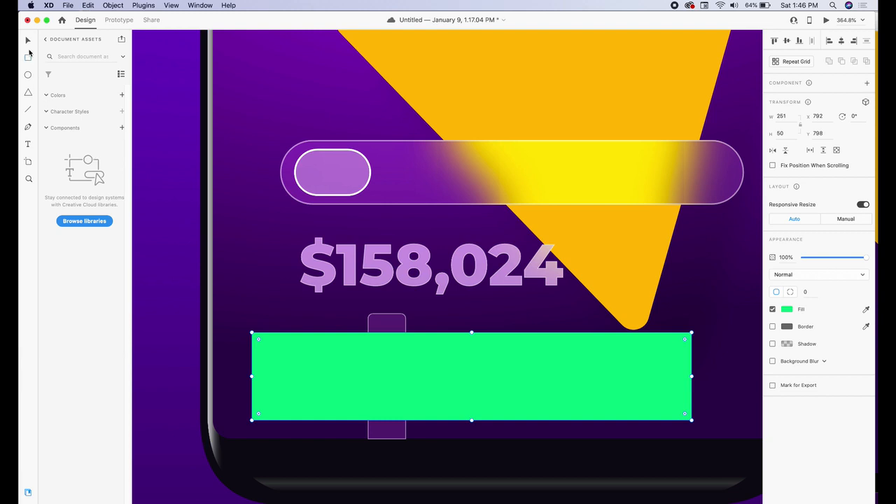
drag(258, 341, 299, 368)
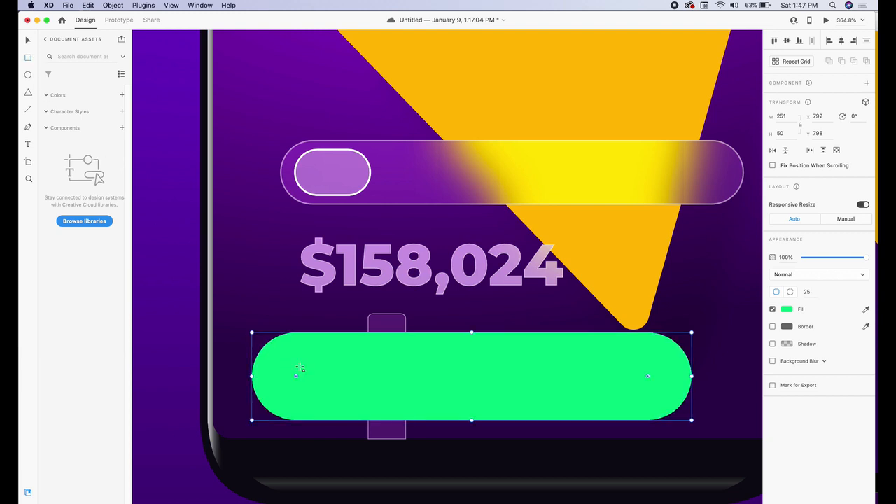
key(v)
key(super+bracketleft)
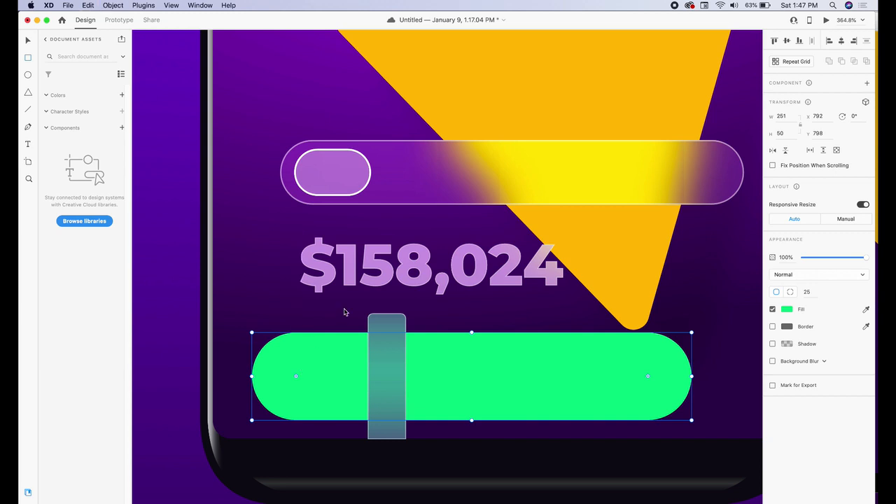
Position the glass bar over the pill and set its blur amount 3, brightness 18
drag(387, 324, 360, 327)
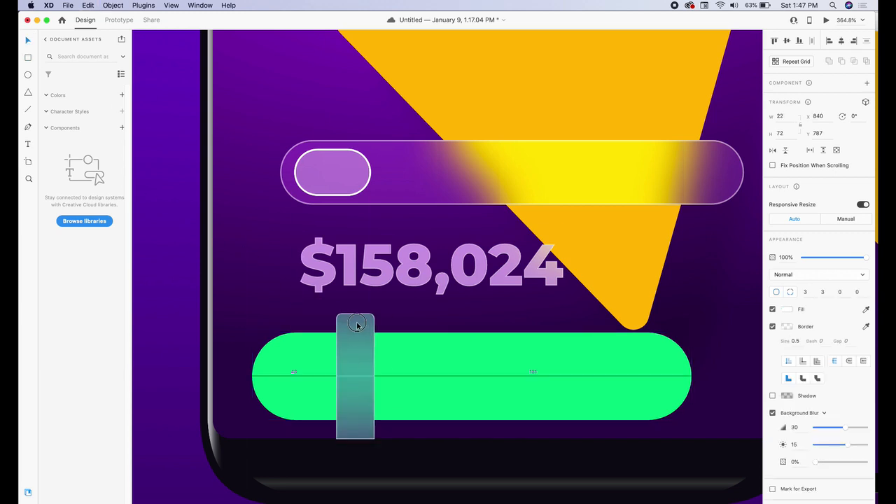
drag(844, 428, 815, 429)
click(737, 379)
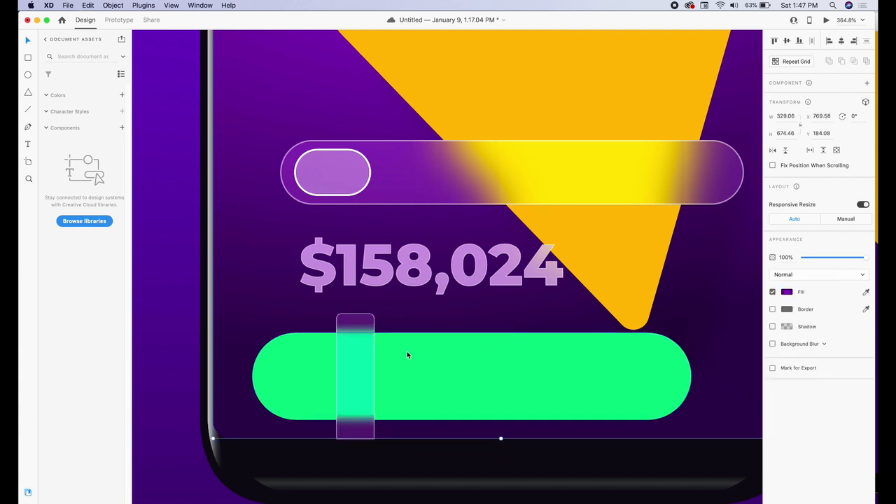
click(361, 354)
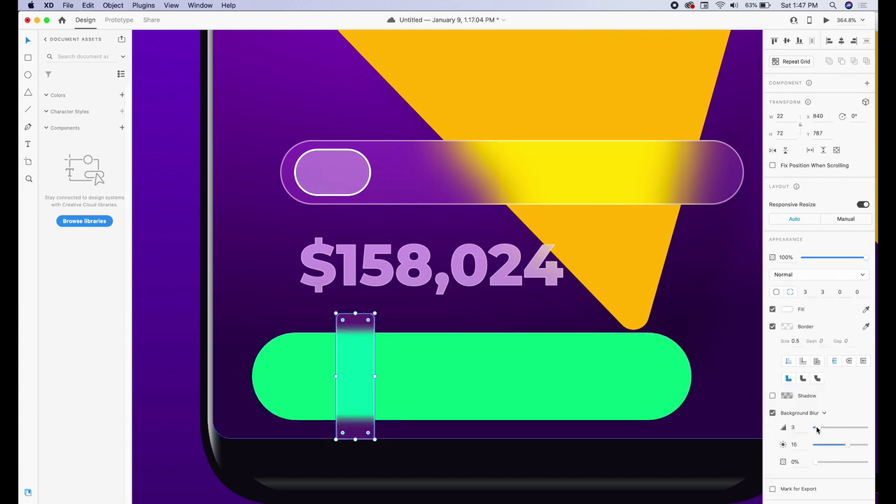
mouse_move(847, 447)
mouse_down()
mouse_move(830, 445)
mouse_move(859, 448)
mouse_move(851, 449)
mouse_up()
mouse_move(816, 463)
mouse_down()
mouse_move(836, 462)
mouse_move(814, 464)
mouse_up()
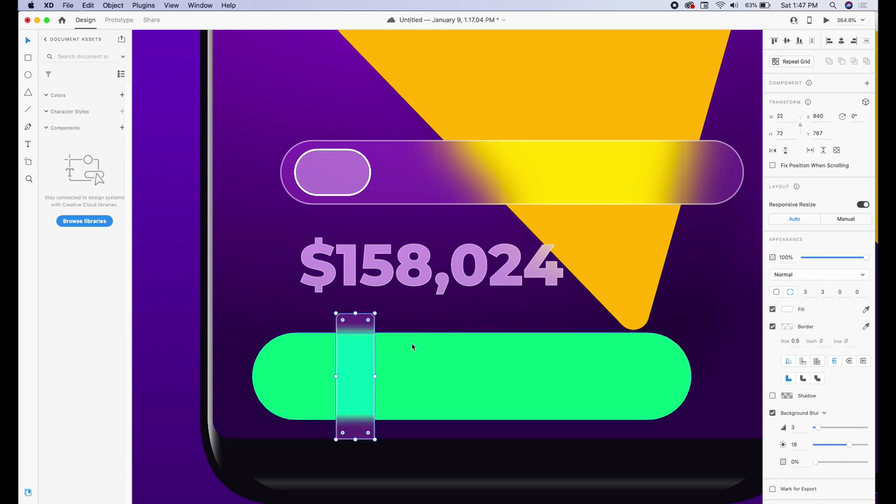
Duplicate the bar four times and give the copies different heights as a chart
drag(360, 344, 406, 347)
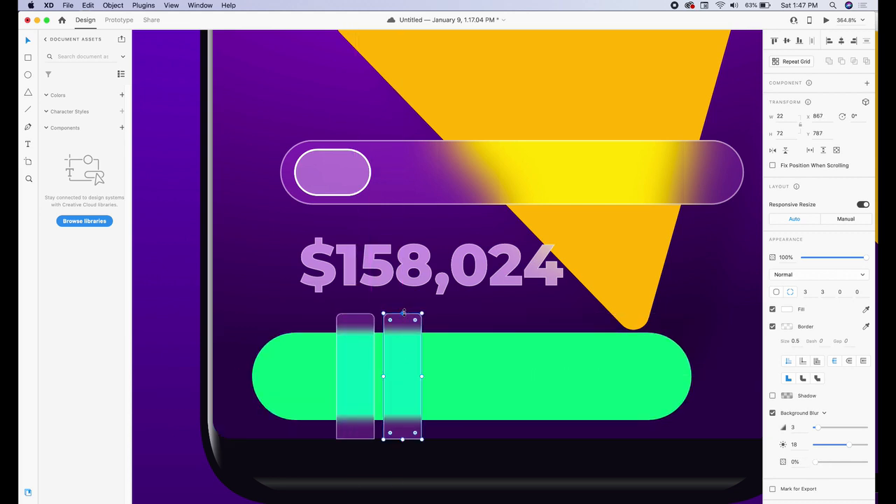
drag(403, 312, 451, 314)
drag(450, 371, 549, 347)
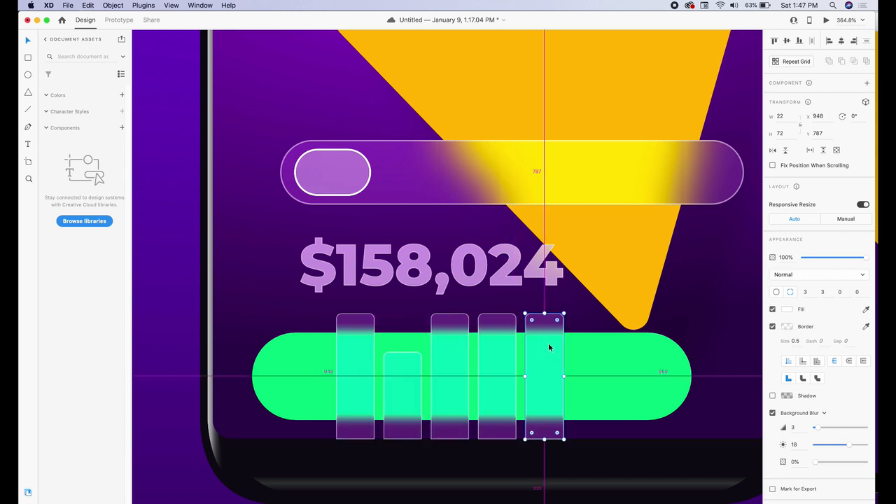
drag(544, 314, 541, 388)
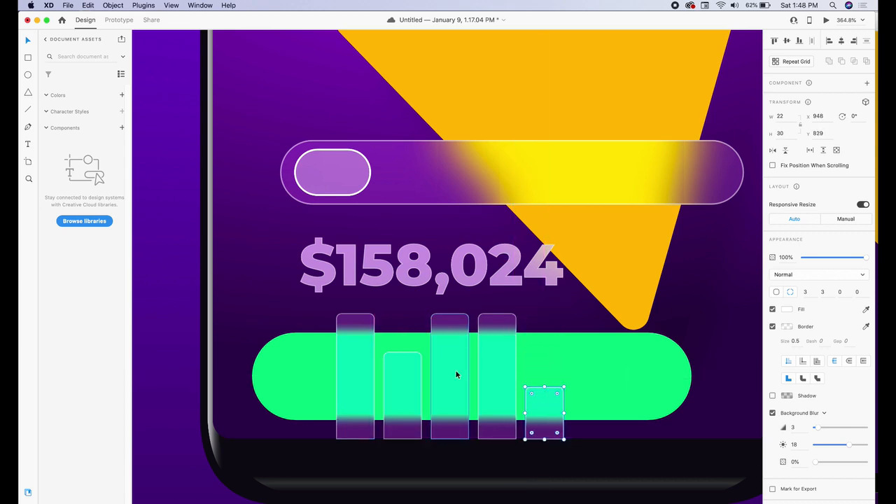
Zoom out and move the toggle pill, its track, and the $158,024 price up
scroll(456, 374, down, 2)
scroll(409, 429, down, 3)
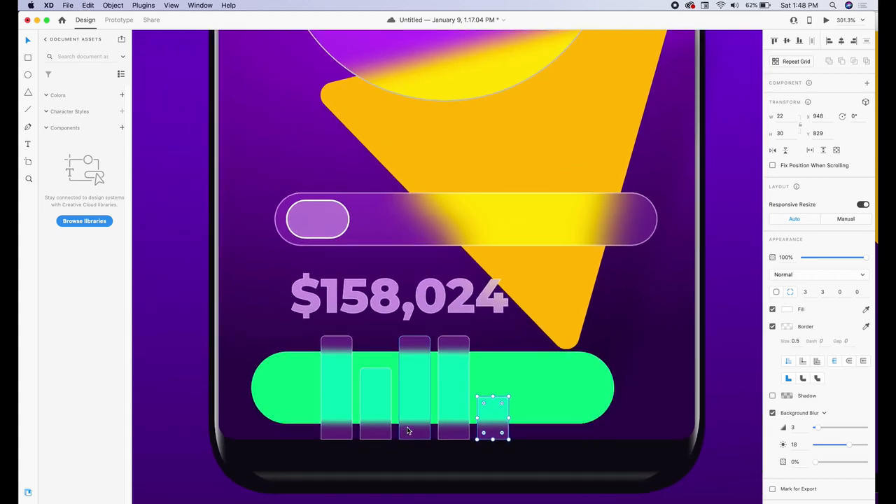
scroll(519, 403, down, 7)
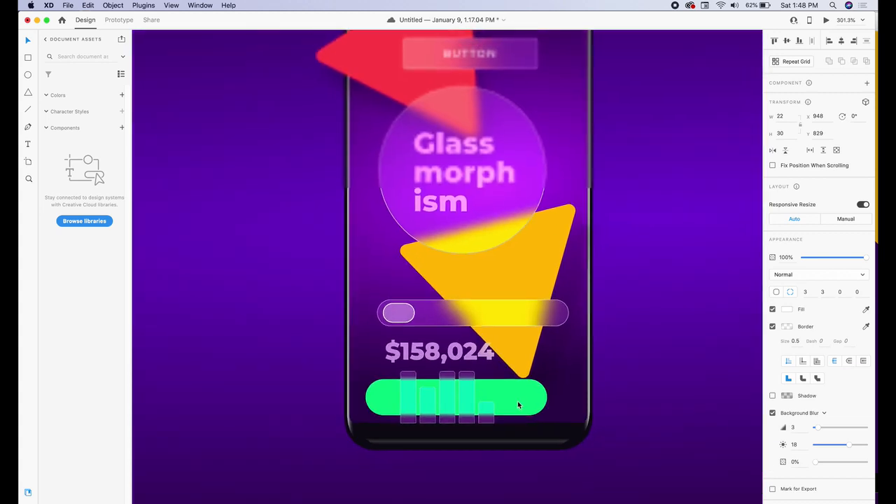
click(354, 371)
shift+click(425, 377)
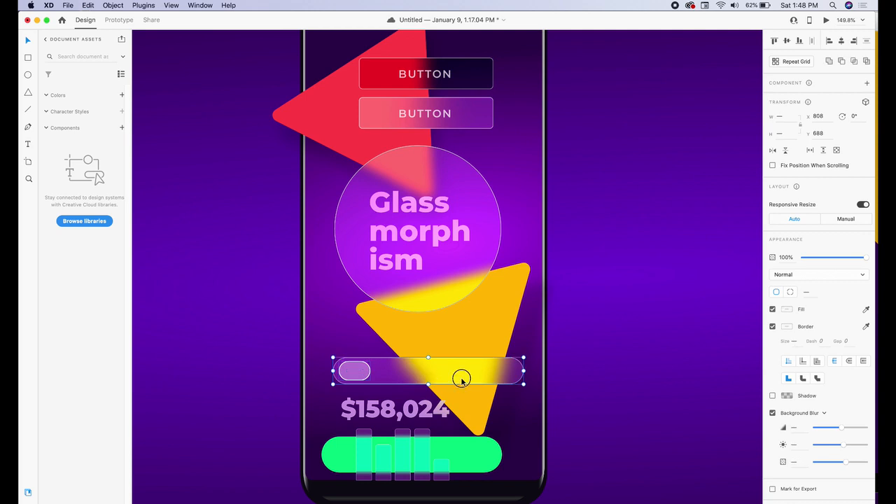
drag(462, 379, 460, 349)
drag(408, 415, 408, 386)
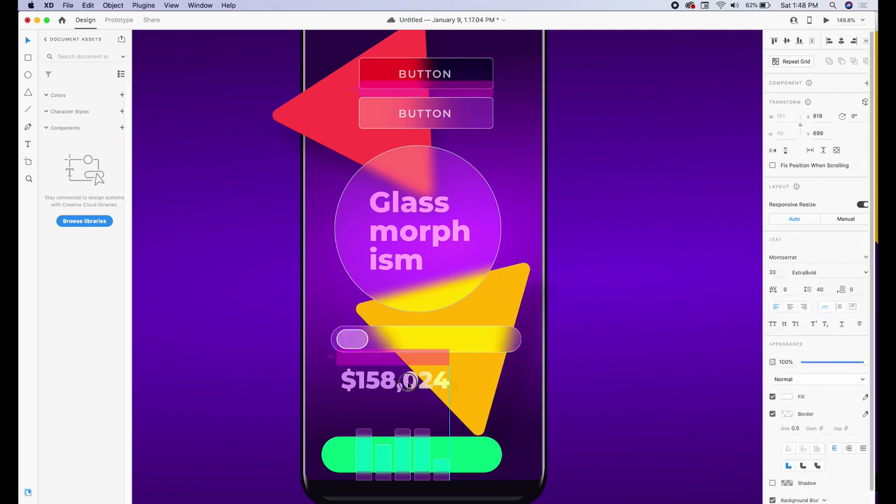
Widen the green bar and stretch the chart bars, one to 26 × 41
click(421, 455)
drag(502, 429, 538, 418)
drag(498, 439, 560, 428)
click(492, 433)
click(556, 395)
click(453, 459)
drag(412, 467, 413, 474)
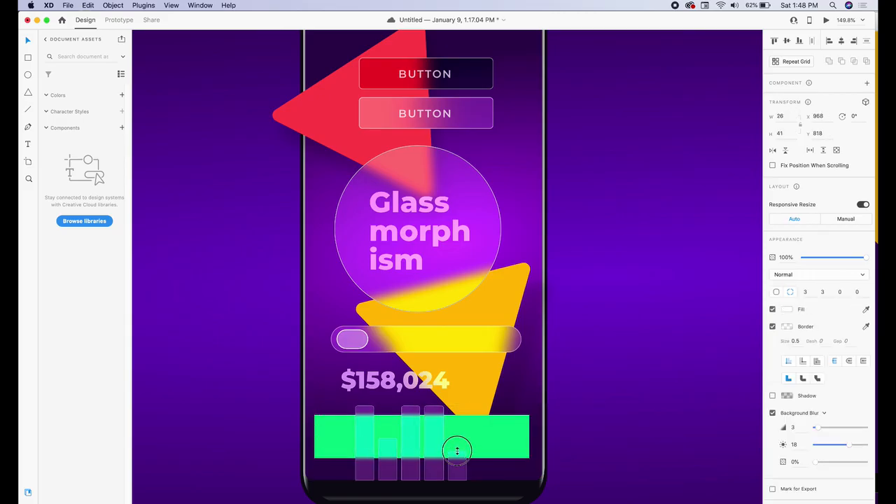
click(452, 436)
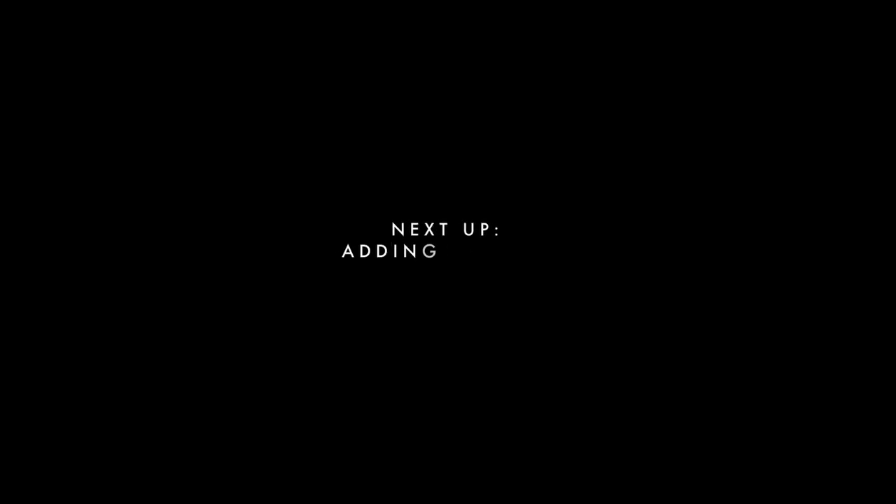